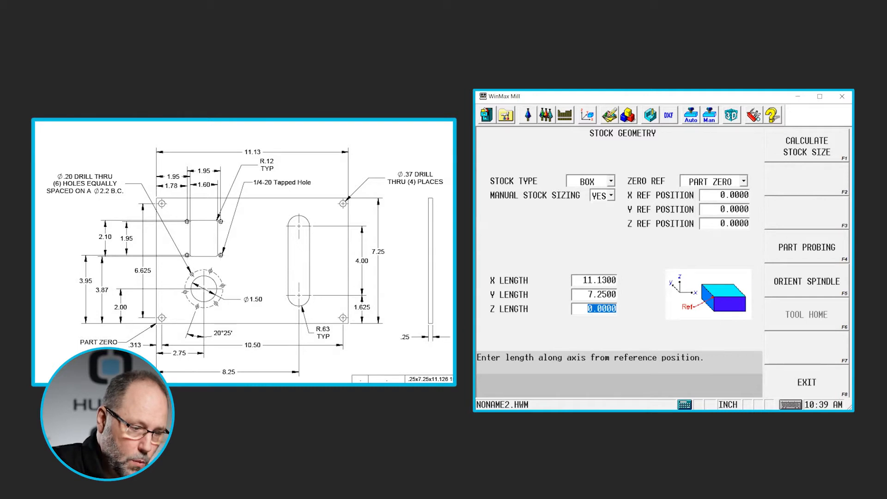
- Set the stock's Z length to 0.25 and return to the main screen
text(.25)
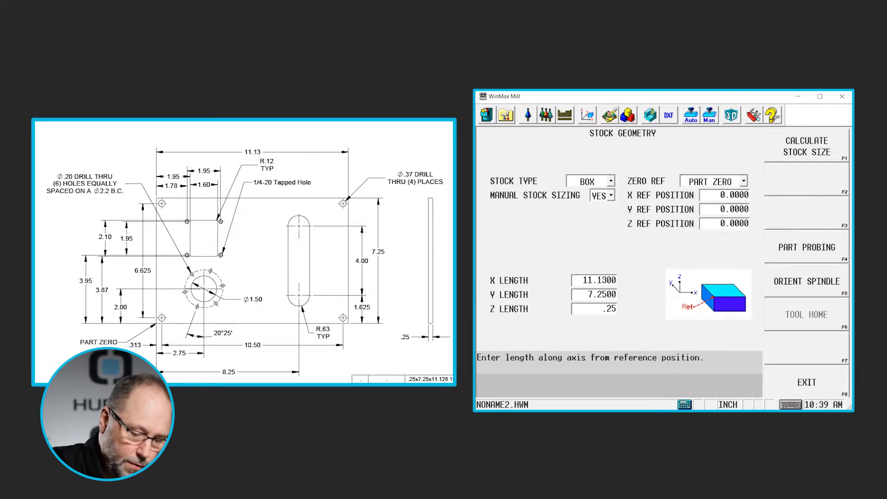
key(Return)
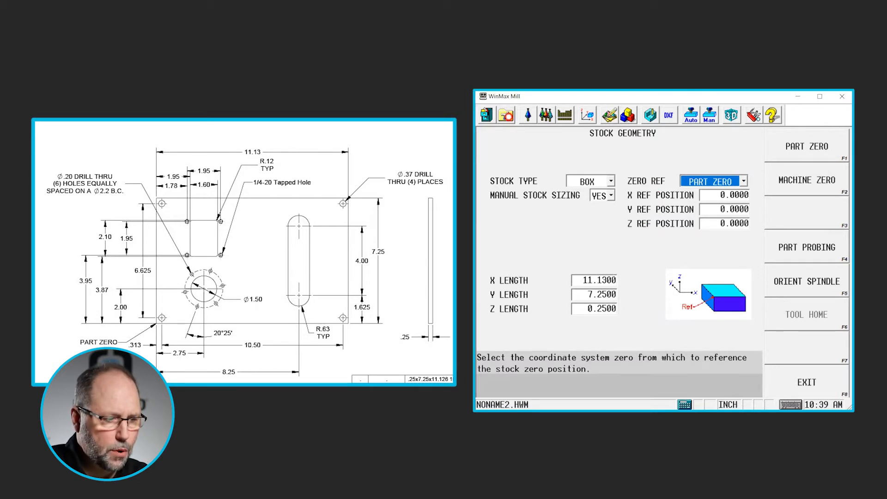
click(506, 116)
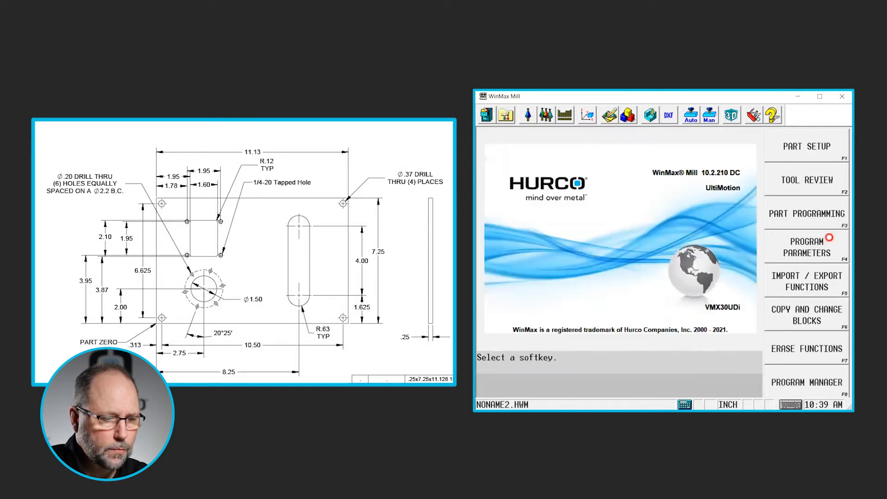
- Start a new holes block in part programming with a Center Drill operation
click(802, 215)
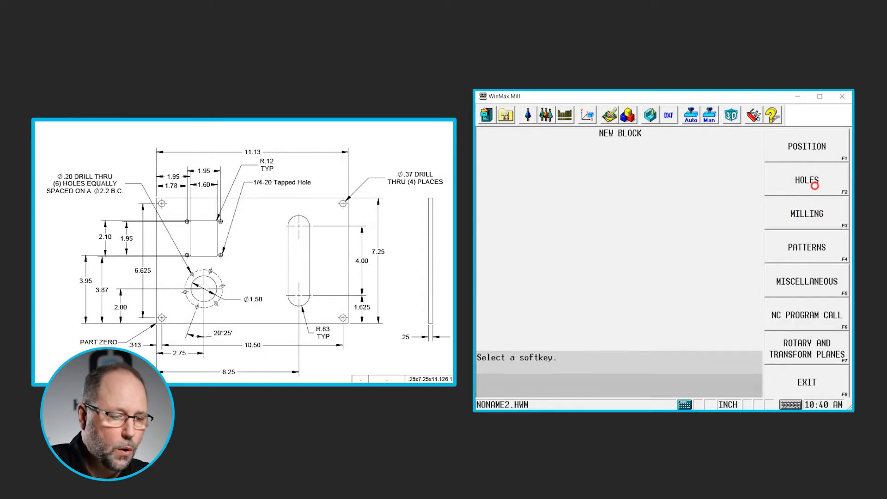
click(814, 185)
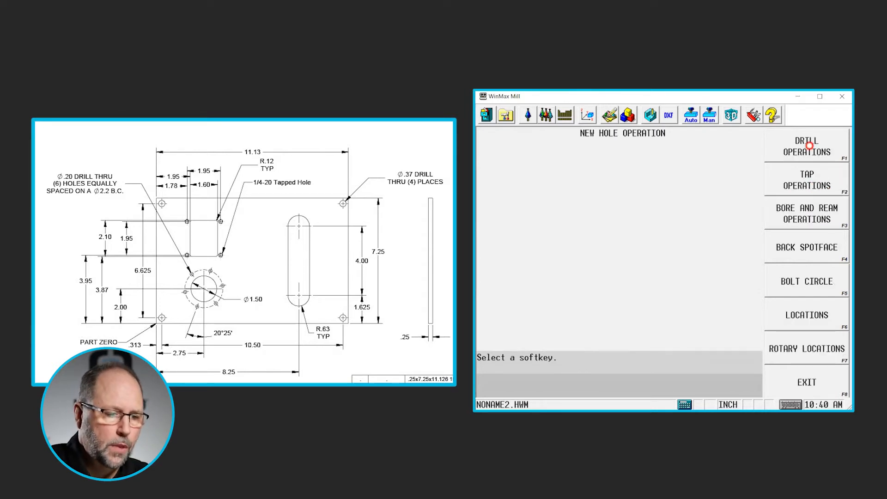
click(809, 146)
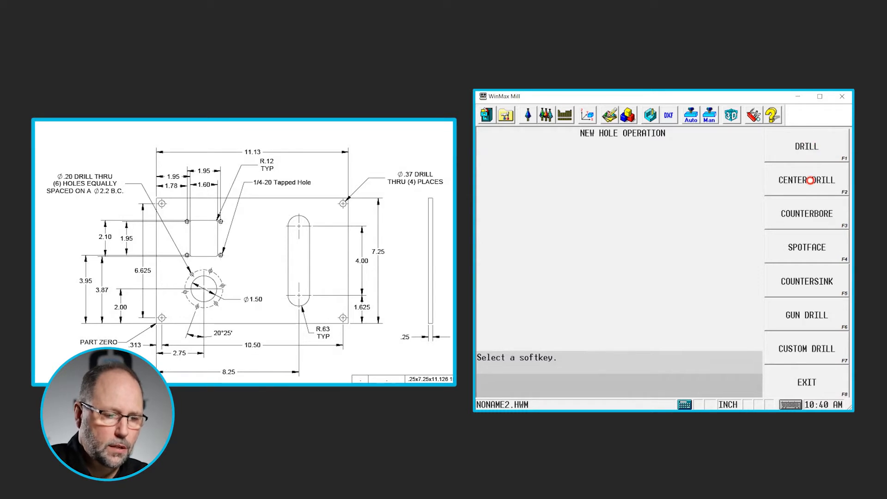
click(809, 180)
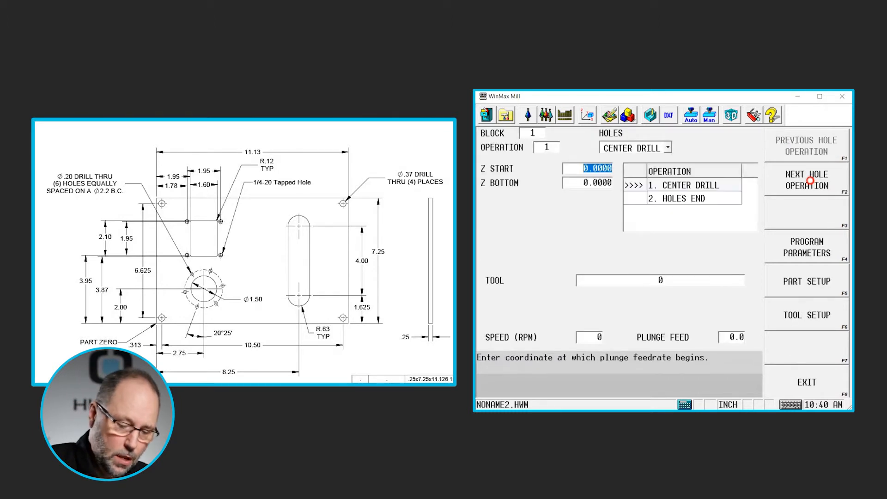
- Set the center drill's Z start to 0.1, Z bottom to -0.125, and pick tool 1 from the tool list
text(.1)
key(Return)
text(-0.125)
key(Return)
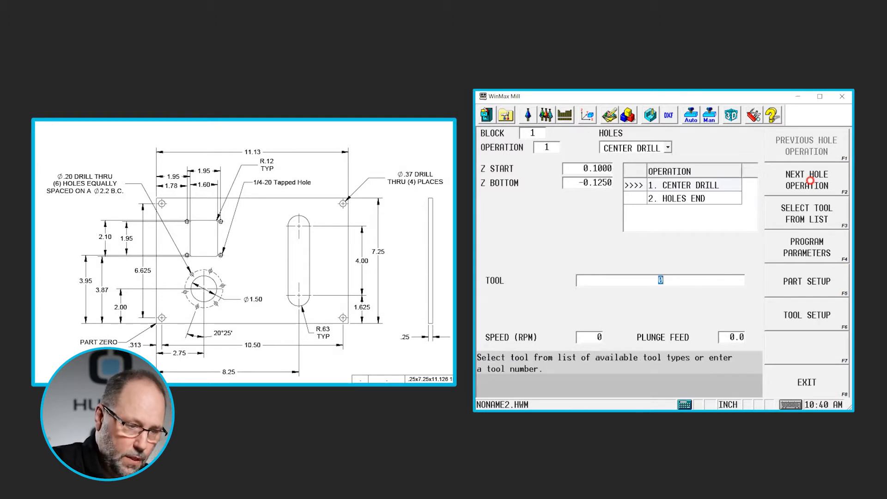
key(F3)
key(Return)
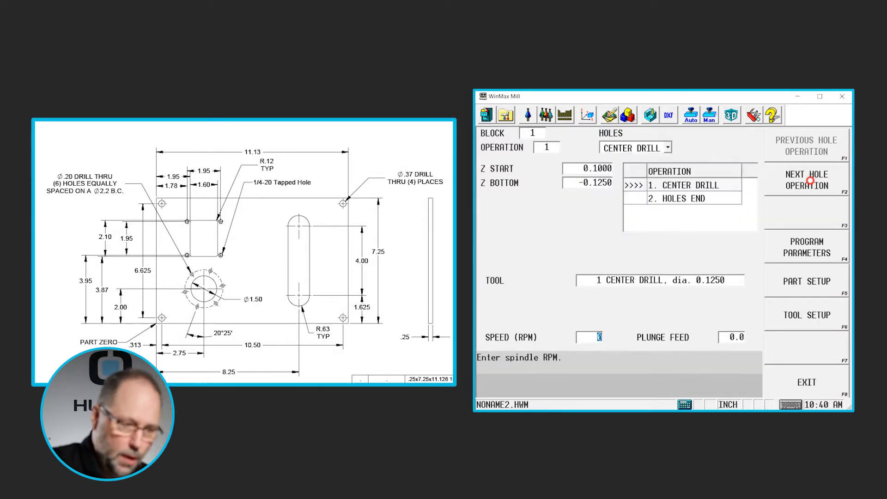
- Add the next hole operation as a Drill
click(798, 181)
click(804, 155)
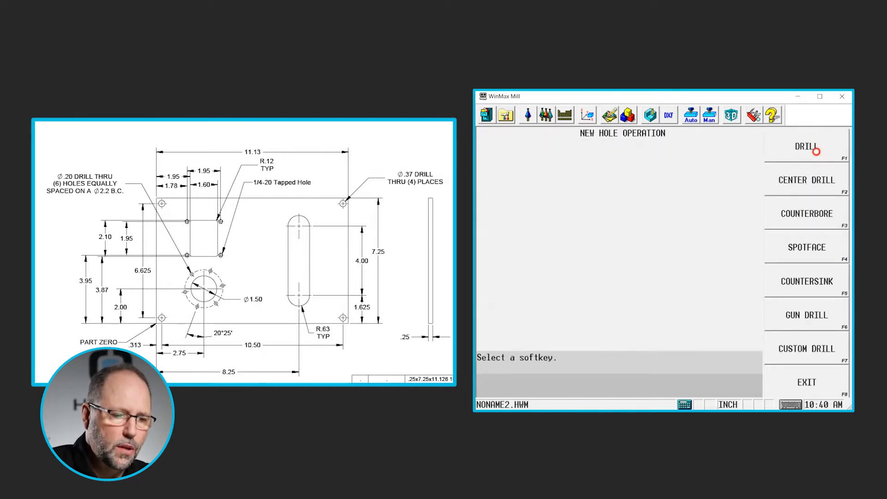
click(815, 151)
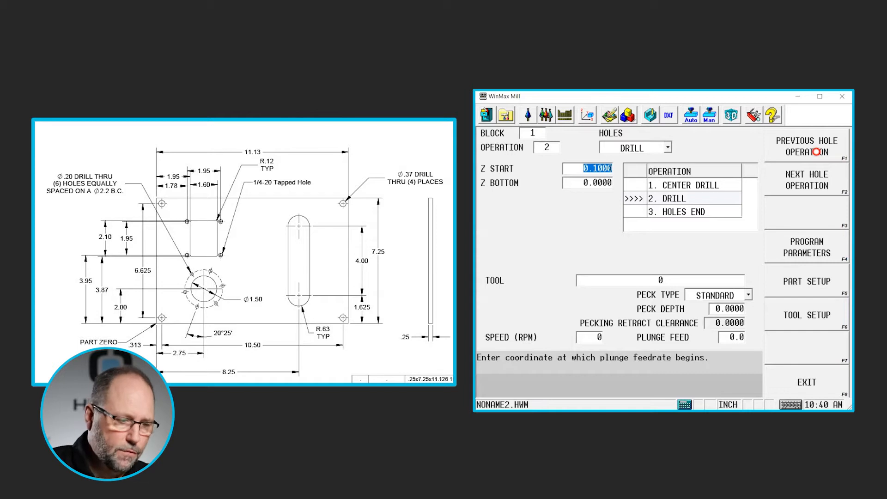
- Keep the drill's Z start at 0.1, set Z bottom to -0.3, and assign tool 2
key(Return)
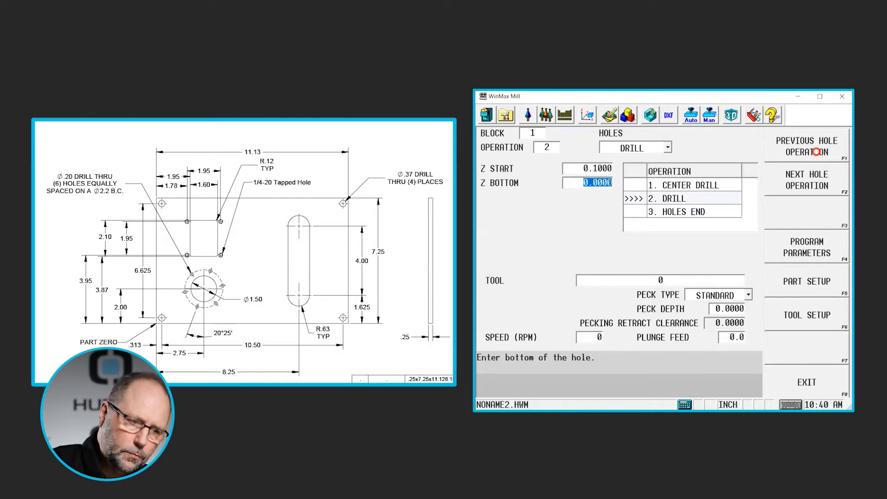
text(-)
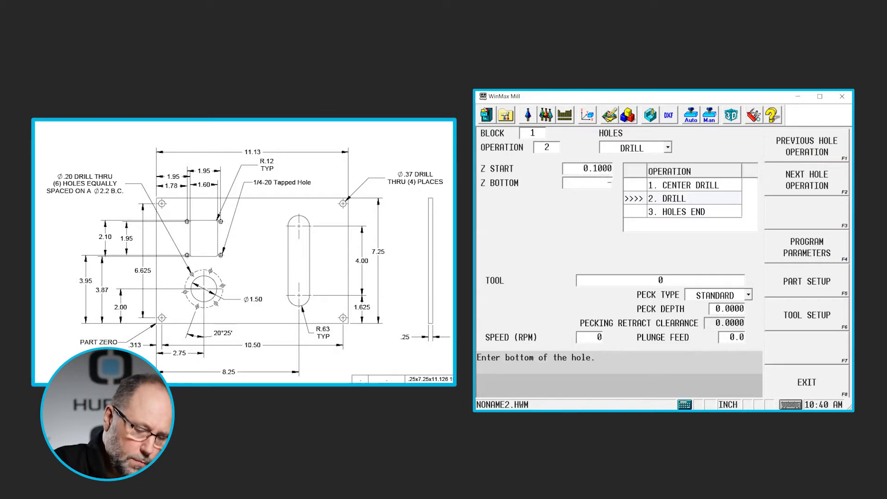
text(0.3)
key(Return)
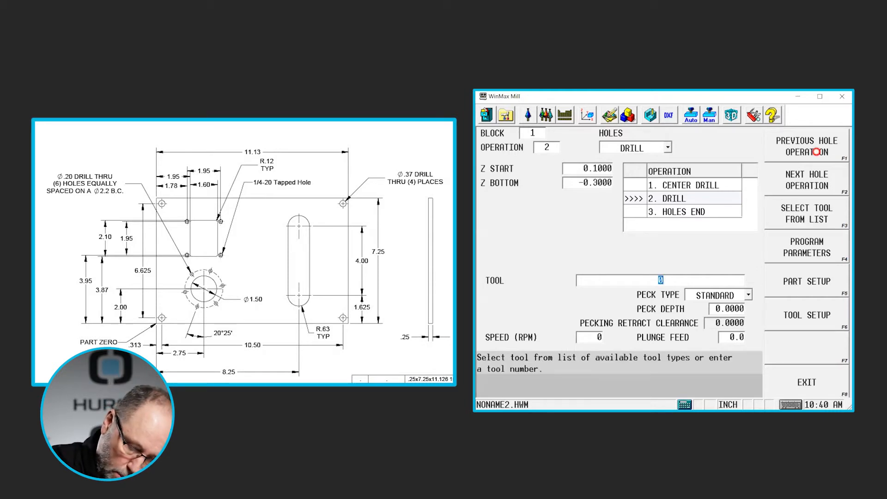
text(2)
key(Return)
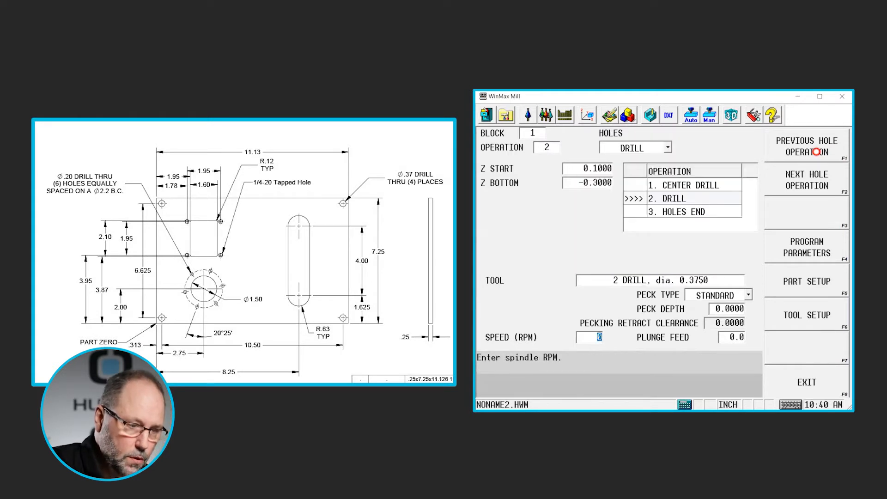
- Add a hole Locations operation and set the first location's X to 0.313
click(816, 178)
click(817, 313)
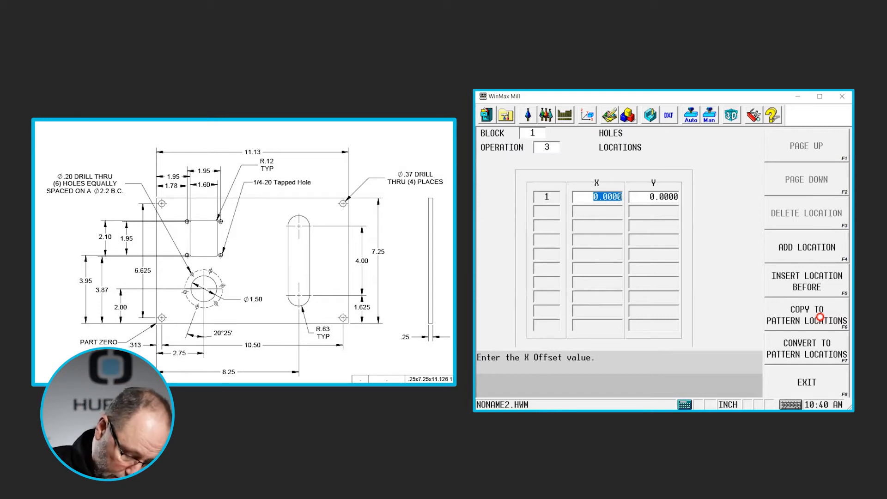
text(.313)
key(Return)
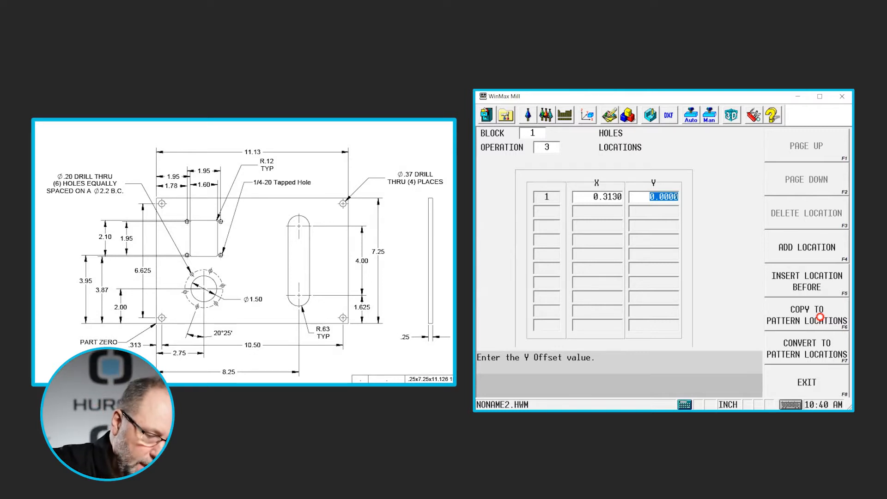
text(7.25)
key(Return)
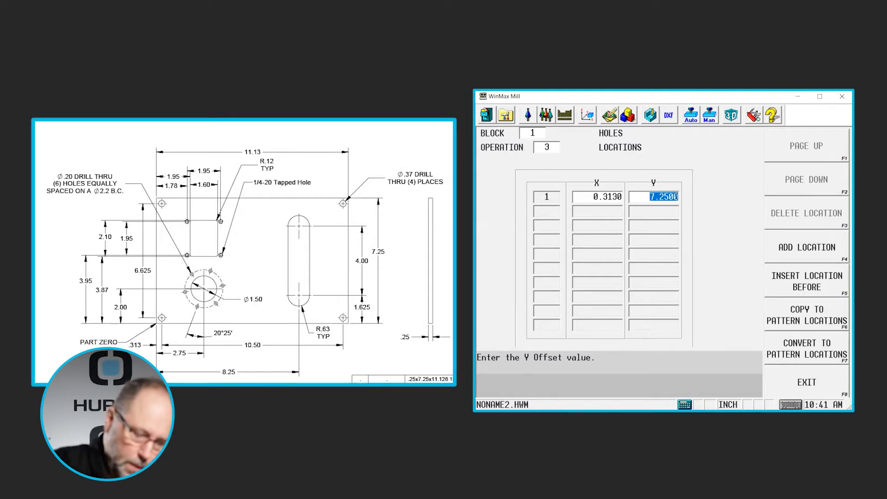
text(6.62)
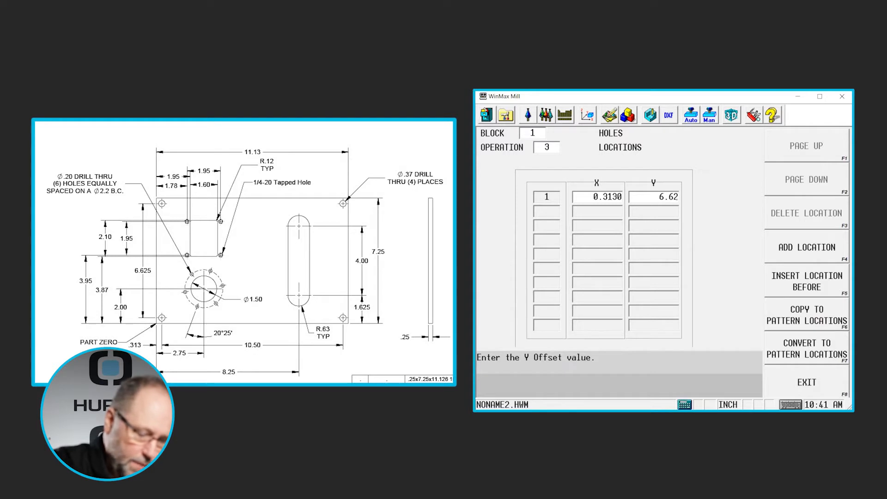
text(5)
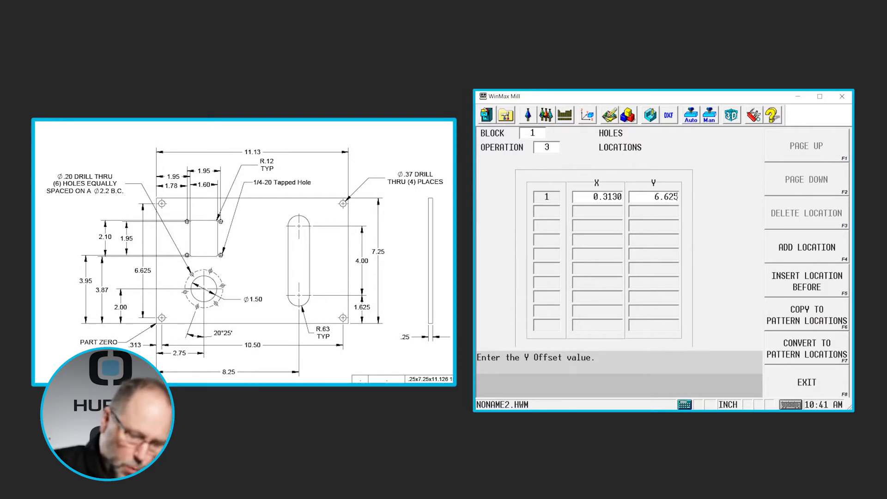
key(Return)
- Set the first location's Y to 0.3125 and accept X 0.313 for the second location
text(.3125)
key(Return)
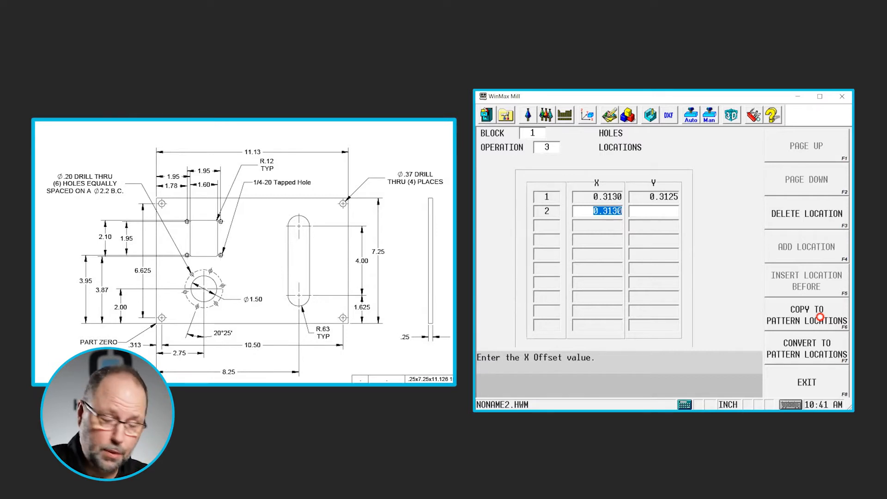
key(Return)
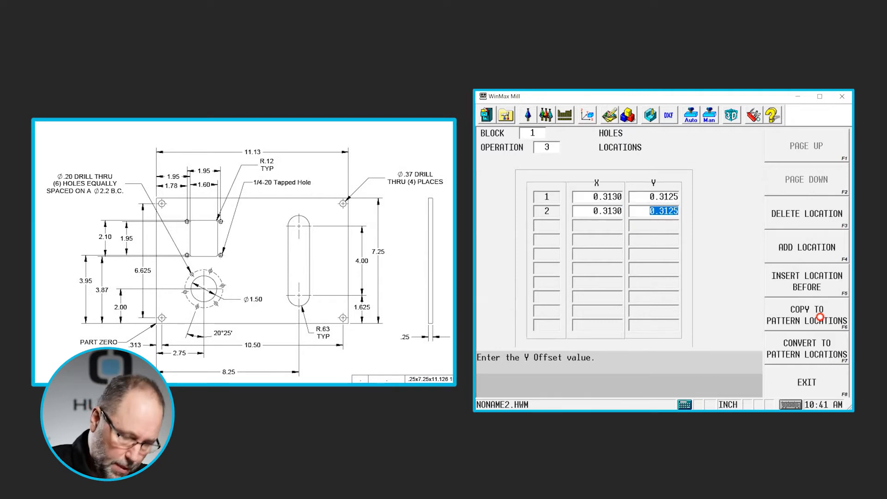
- Set the second hole location's Y to 6.9375 by adding 6.625 incrementally
text(6.)
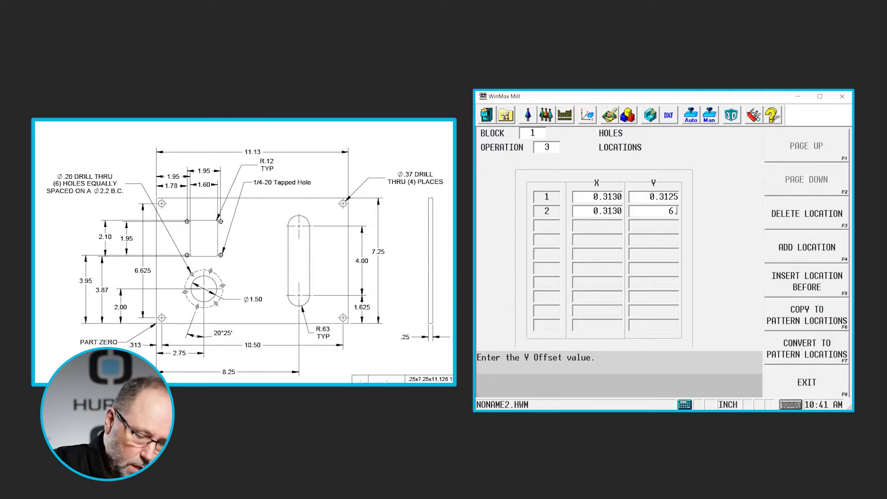
text(625)
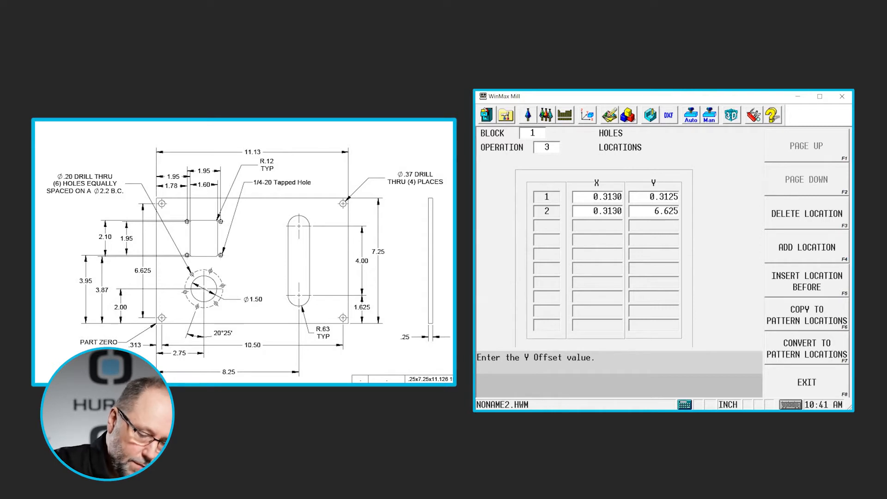
key(shift+Return)
key(Return)
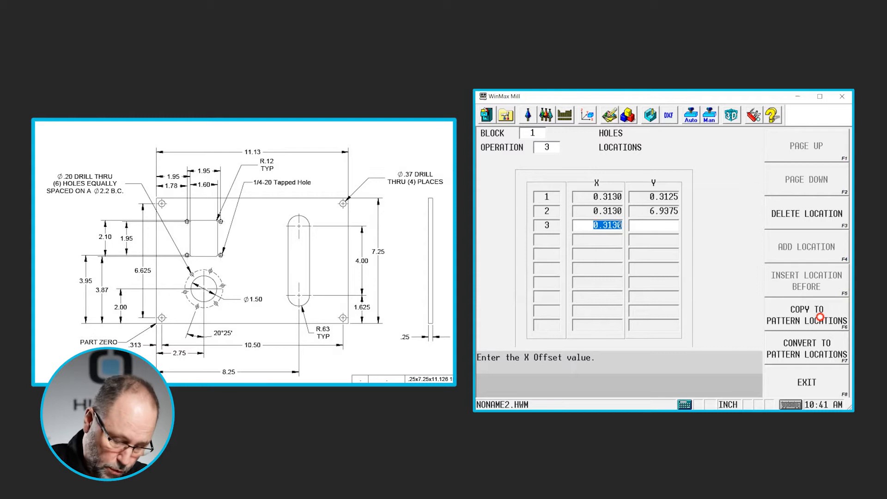
- Set the third hole location to X 10.813 and Y 6.9375
text(10.)
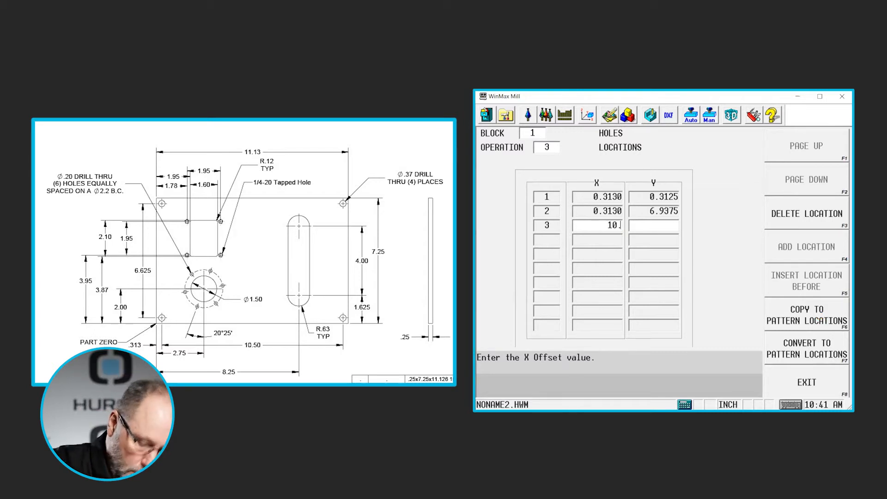
text(5)
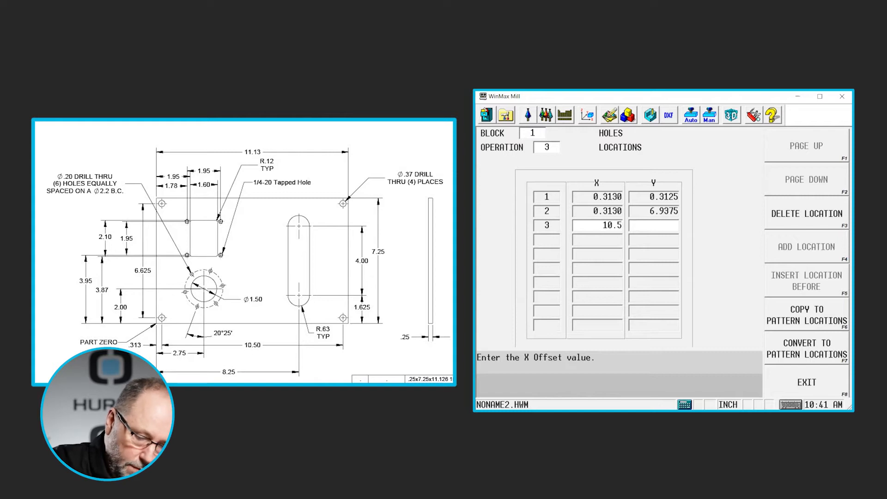
key(Return)
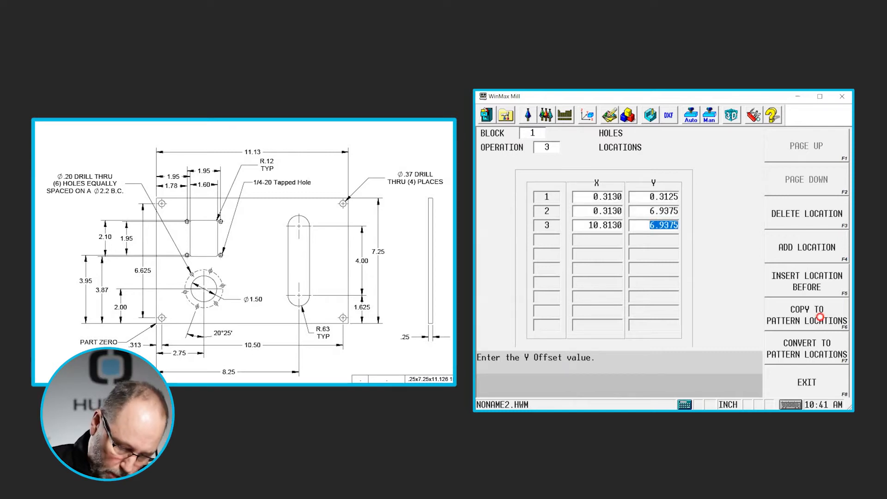
key(Return)
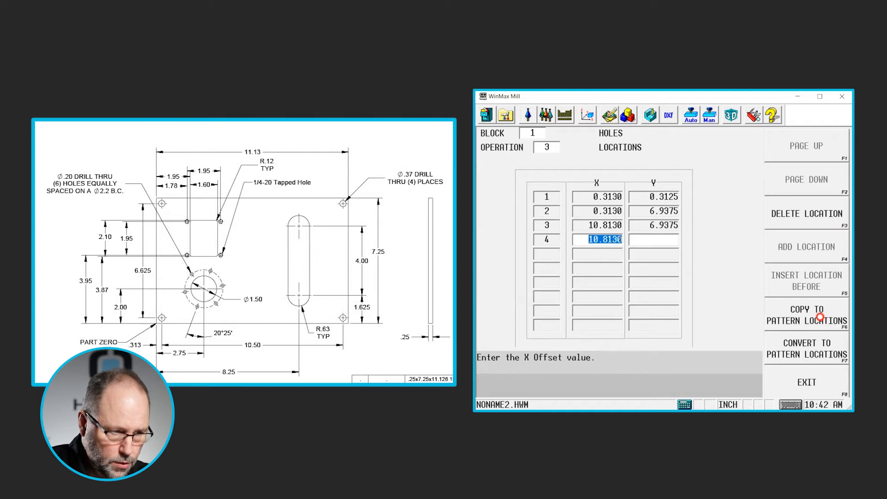
- Set the fourth hole location to X 10.813 and Y 0.3125
key(Return)
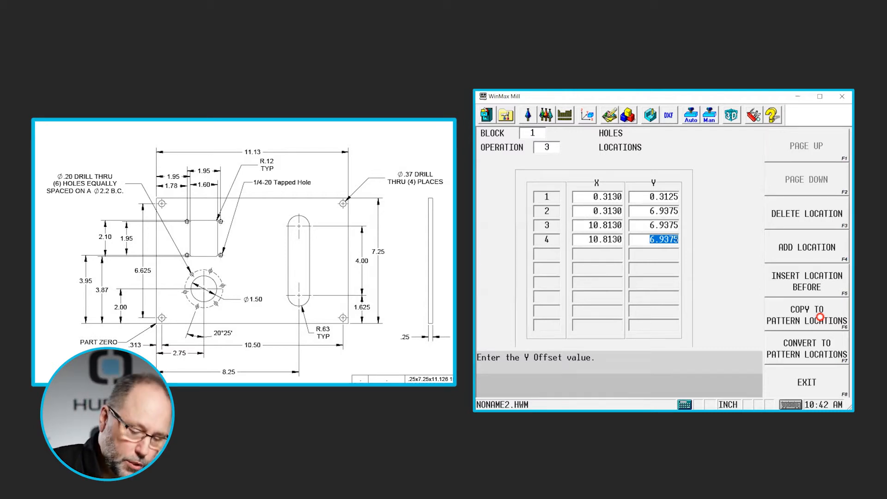
key(BackSpace)
text(.312)
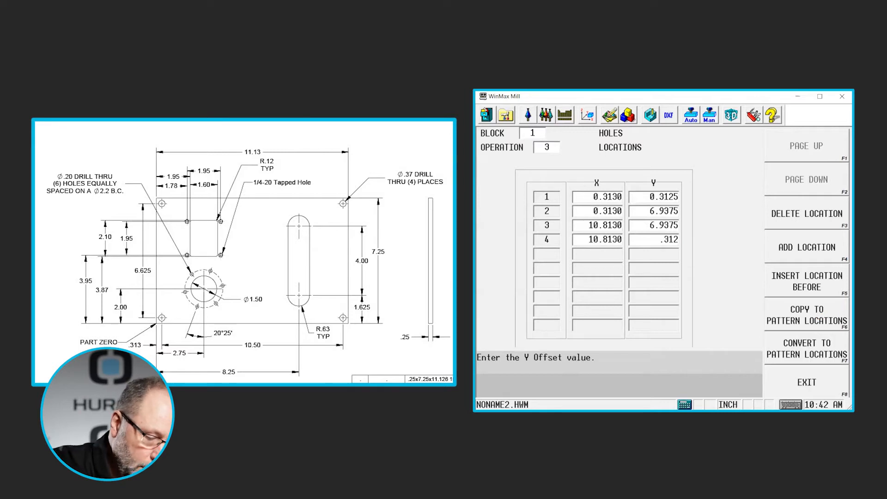
text(5)
key(Return)
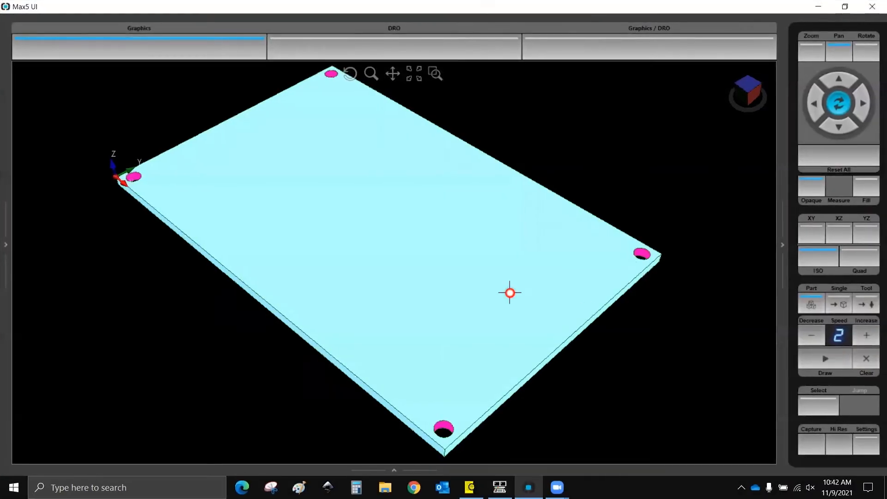
- Finish the holes block and advance to a new program block
scroll(510, 292, down, 1)
middle_drag(443, 322, 499, 376)
scroll(405, 241, down, 1)
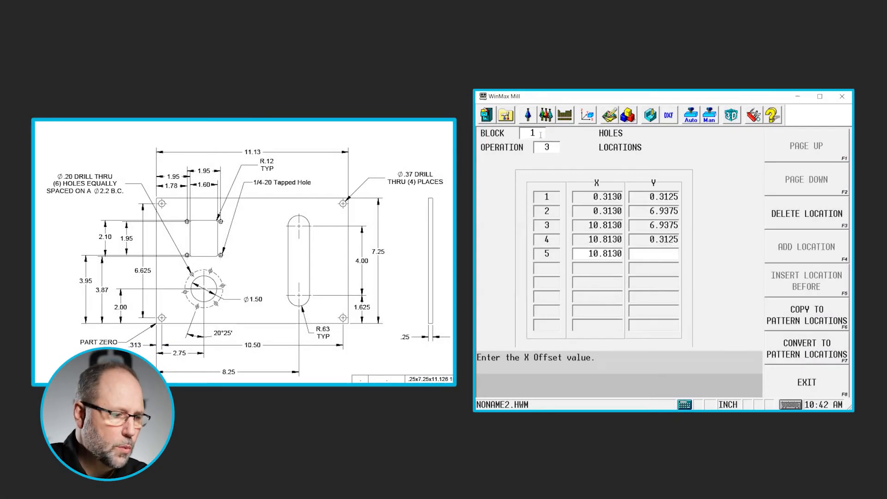
click(537, 135)
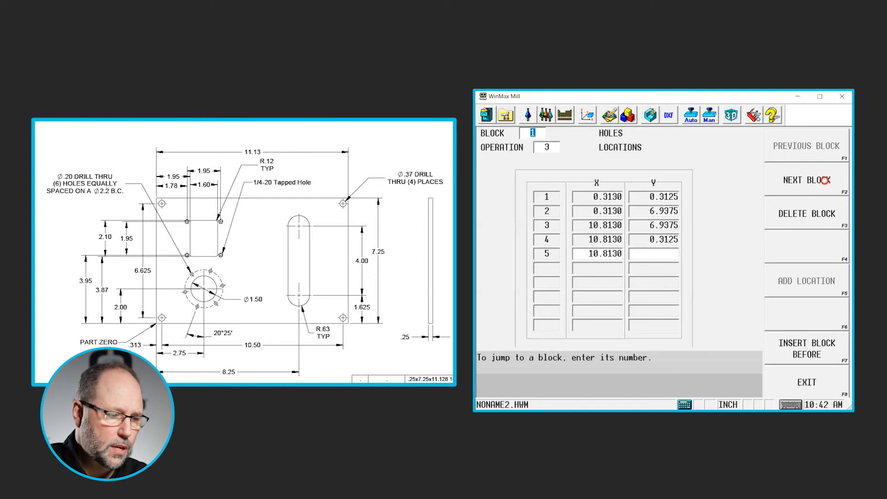
click(824, 180)
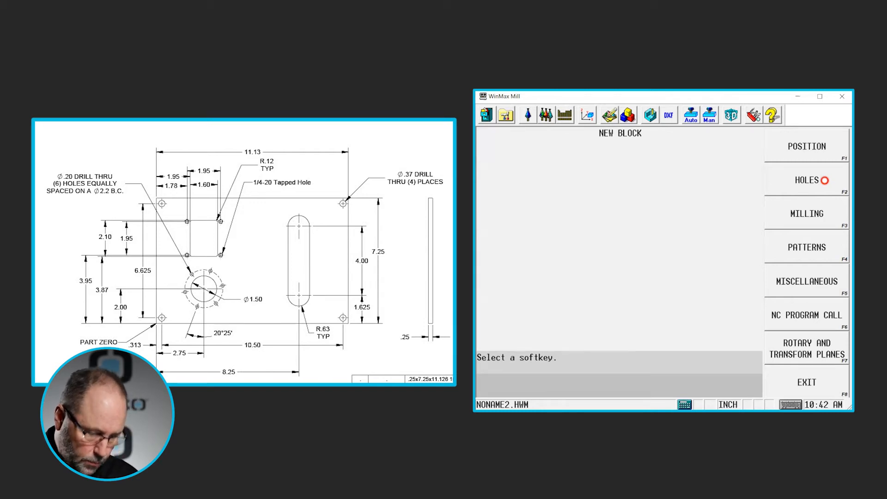
- Add a center drill hole operation with Z start 0.1, Z bottom -0.125, and tool 1 (0.1250 center drill)
click(821, 176)
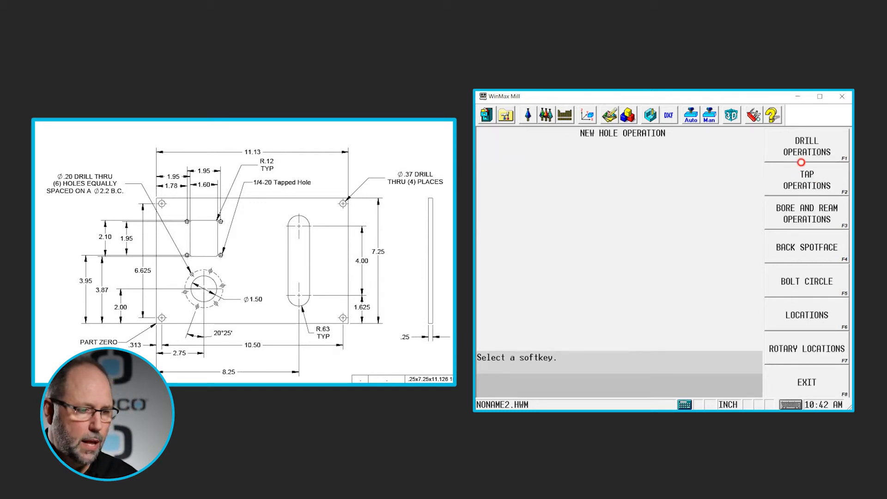
click(804, 152)
click(803, 185)
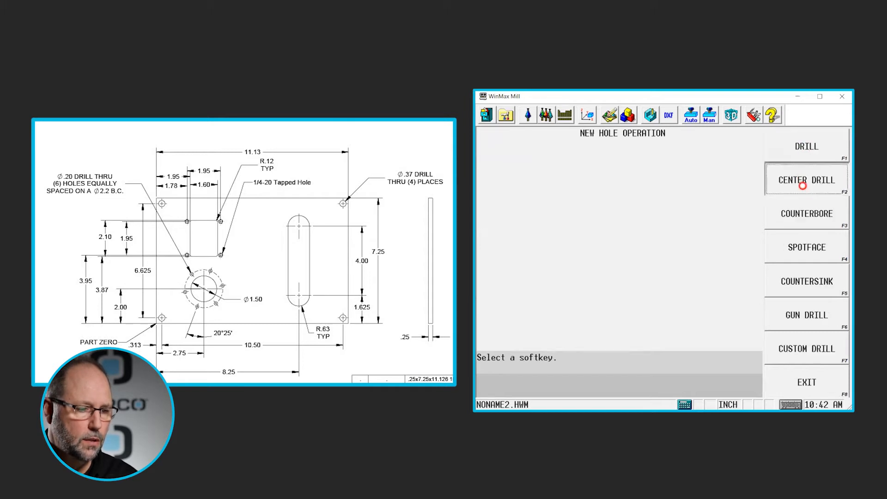
text(.1)
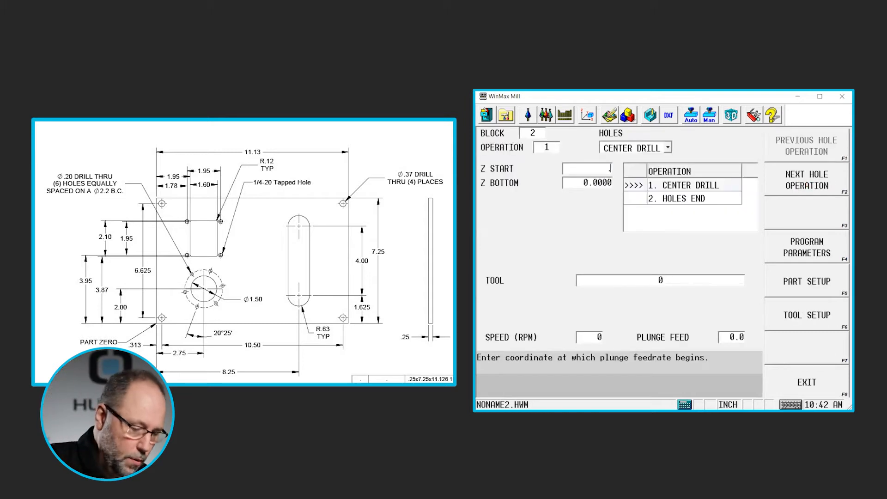
key(Return)
text(-)
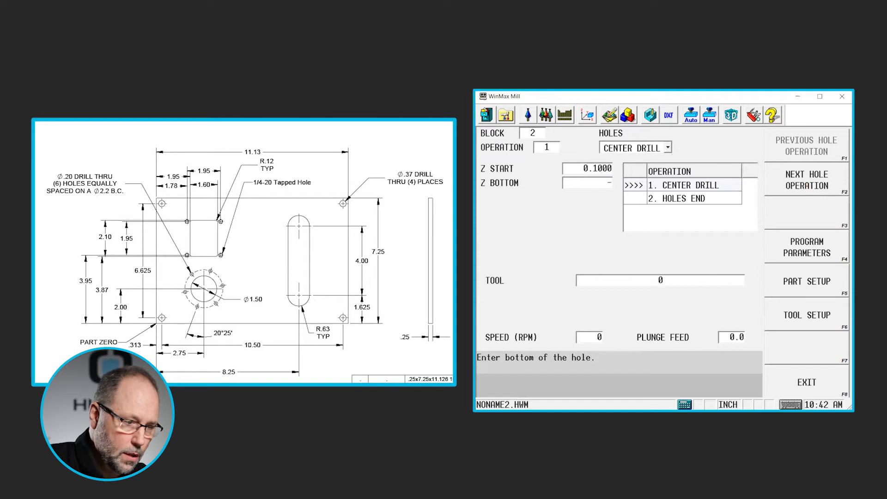
text(0.125)
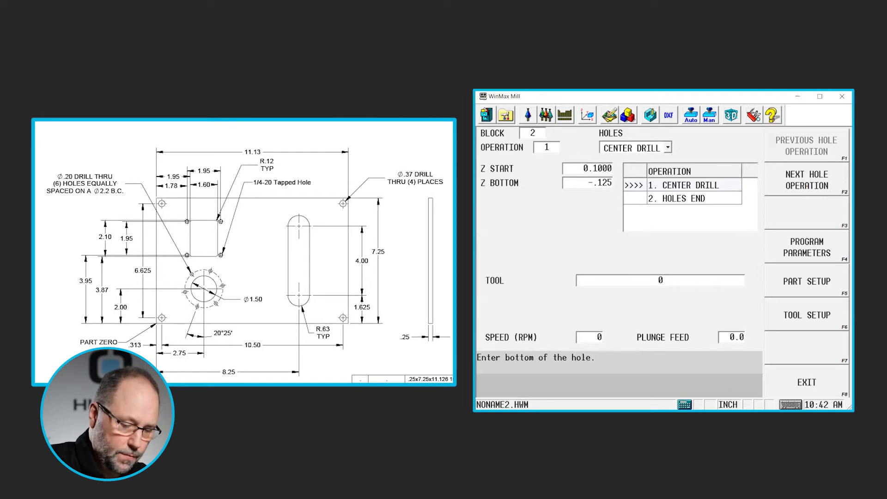
key(Return)
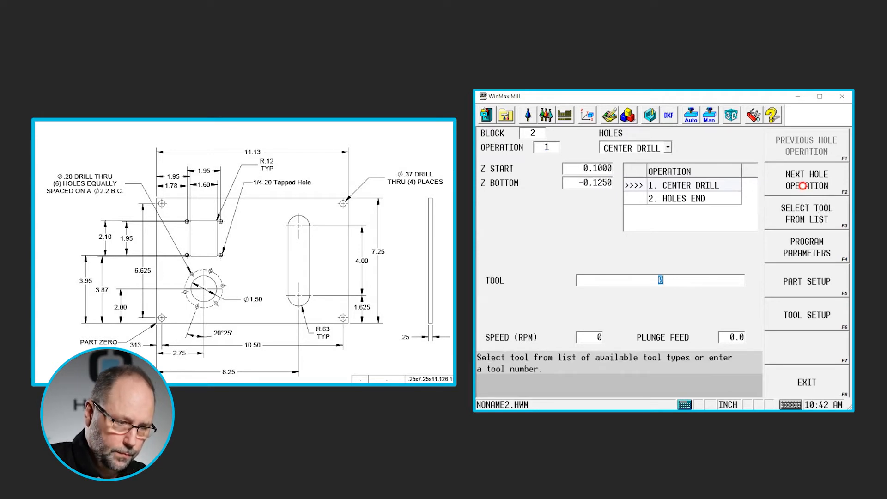
key(F3)
key(Return)
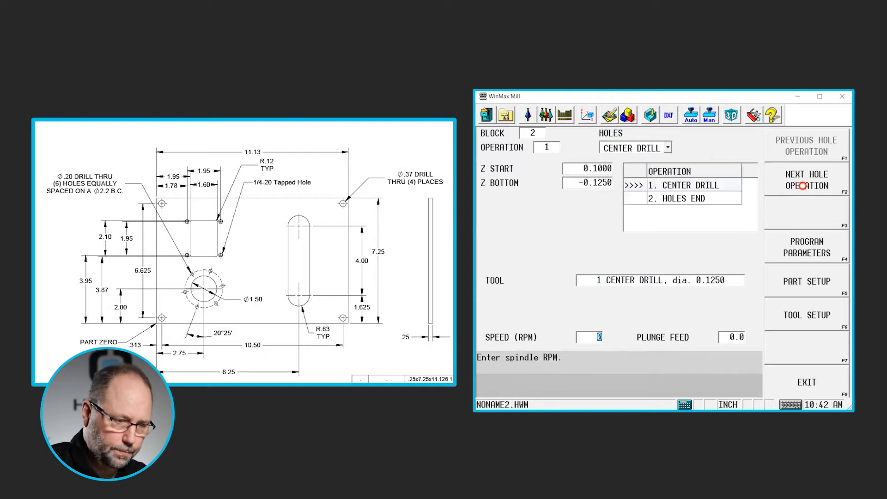
- Add a drill operation with Z start 0.1, Z bottom -0.3, and tool 3 (0.2010 drill)
click(802, 186)
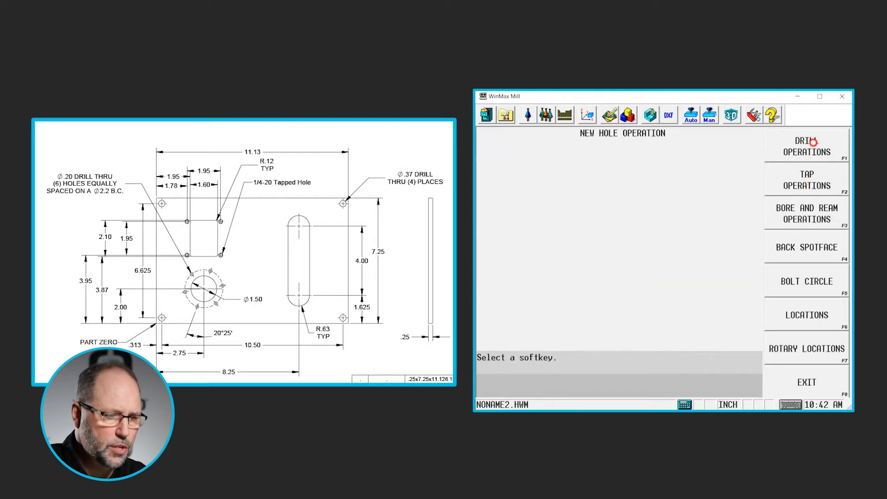
click(813, 144)
click(814, 147)
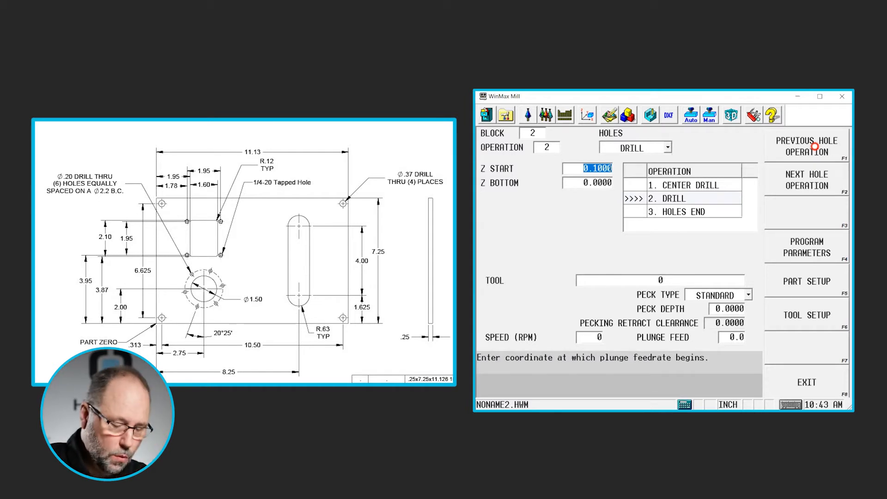
key(Return)
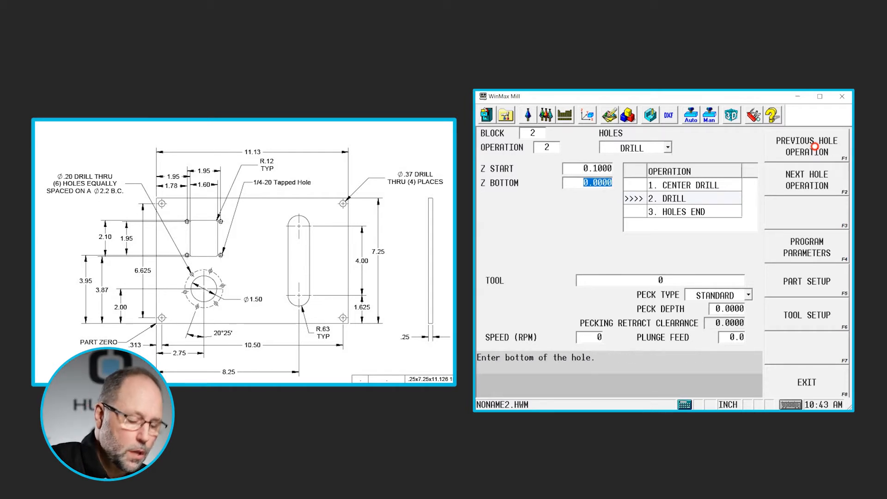
text(-0)
text(.3)
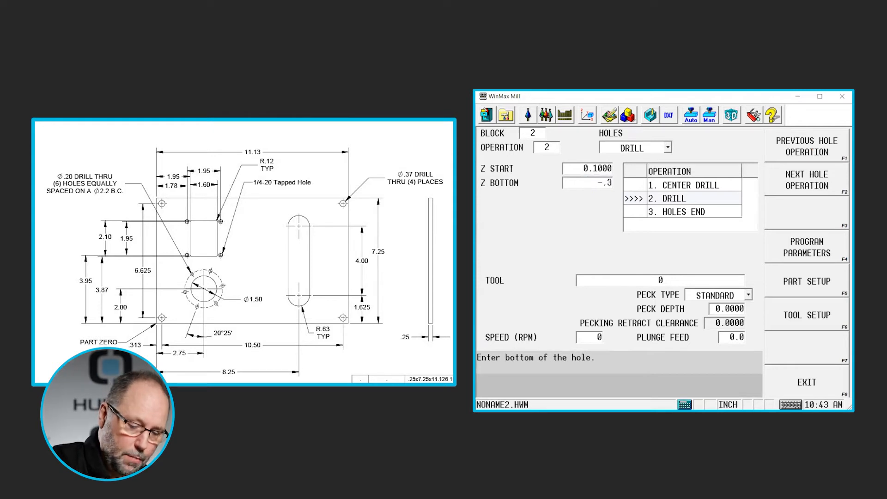
key(Return)
text(3)
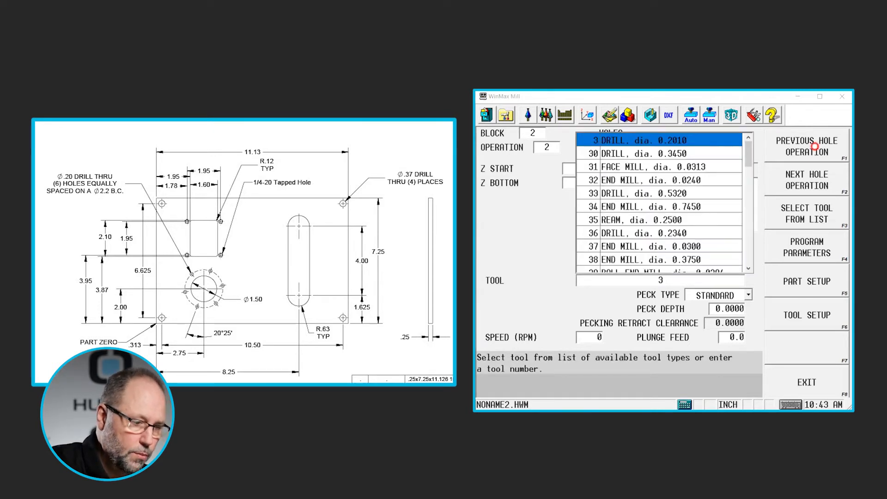
key(Return)
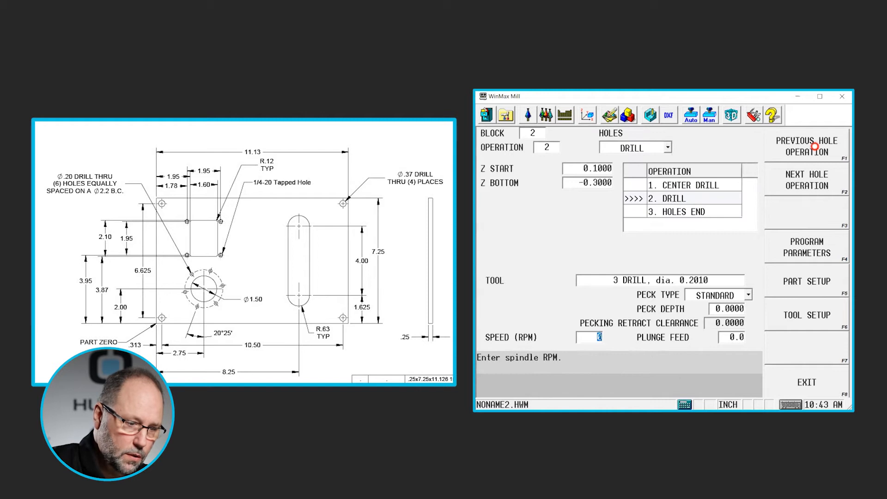
click(805, 182)
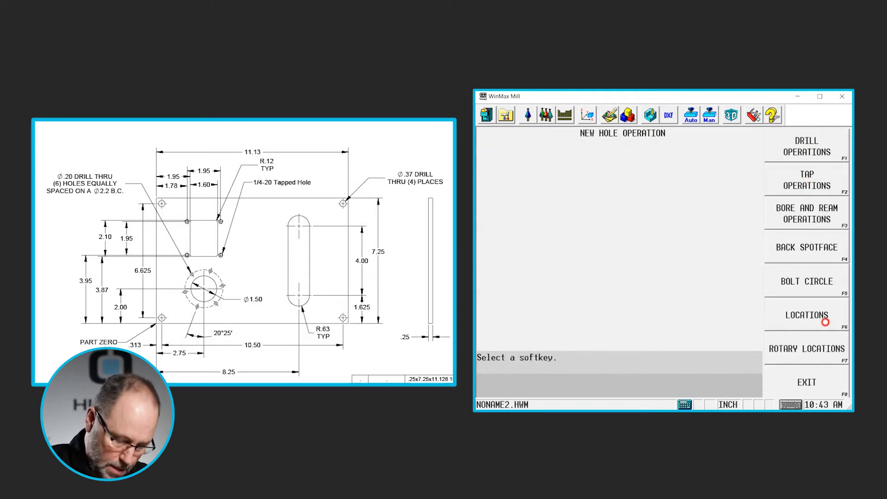
click(825, 322)
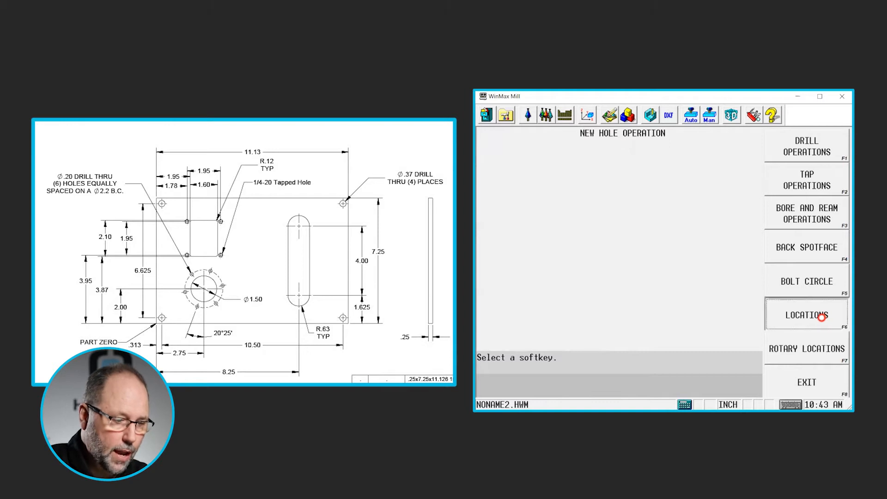
click(545, 147)
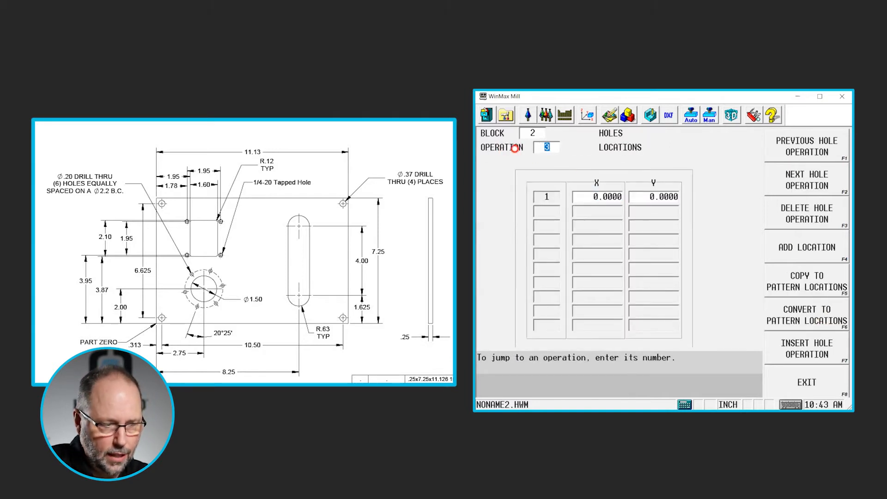
click(821, 215)
click(603, 237)
click(546, 148)
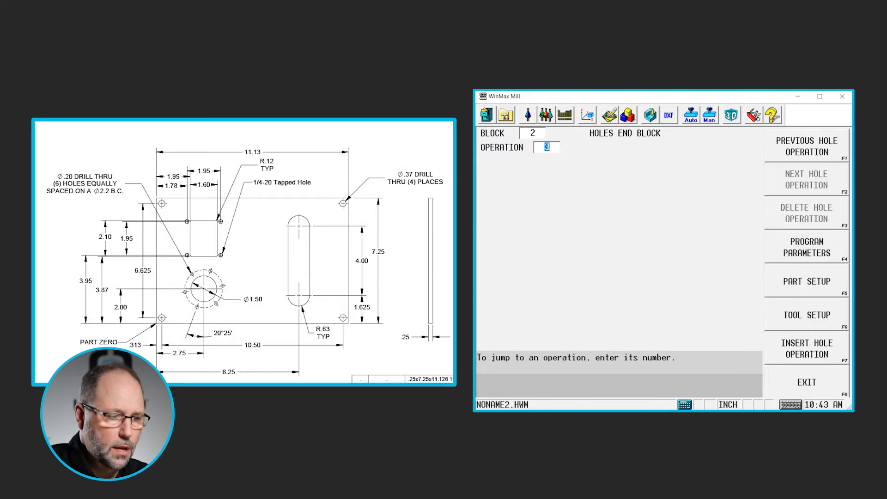
- Insert a bolt circle hole operation with 6 holes centered at X 2.75 and Y 2
click(812, 349)
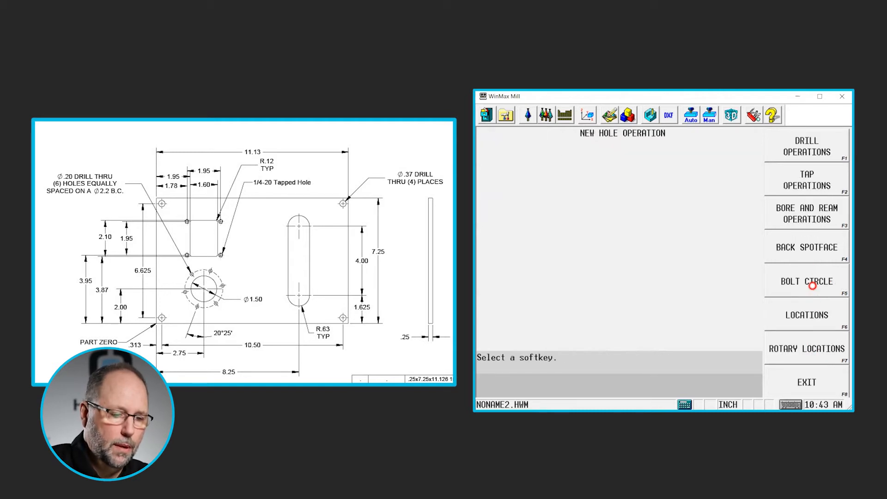
click(812, 285)
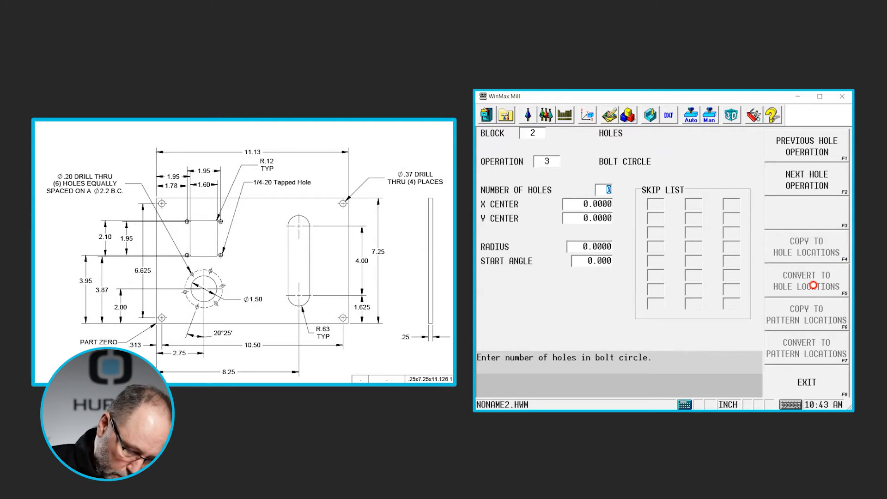
text(6)
key(Return)
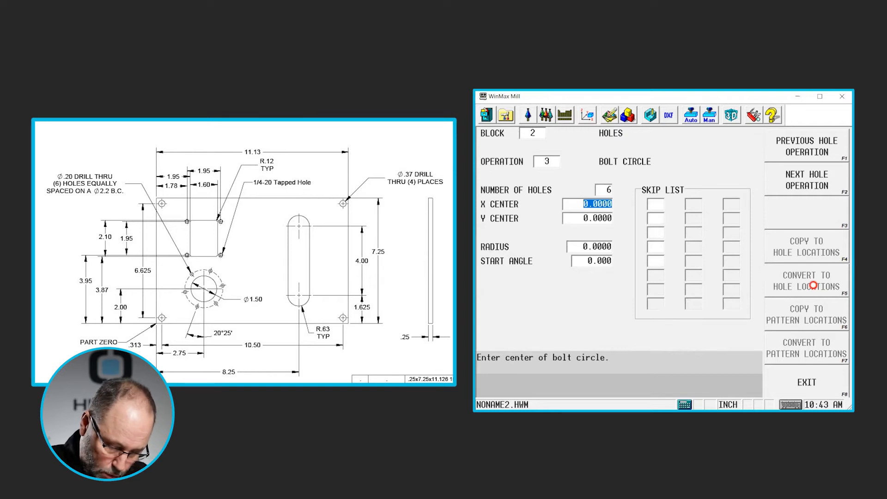
text(2.)
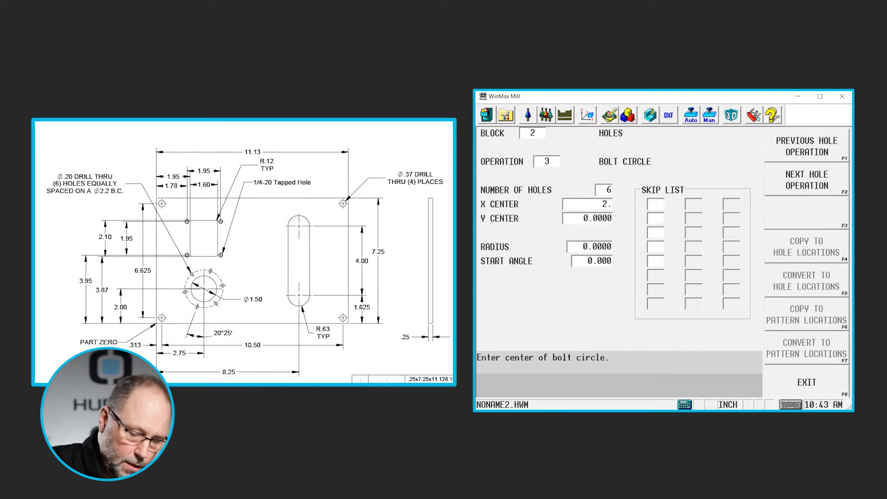
text(75)
key(Return)
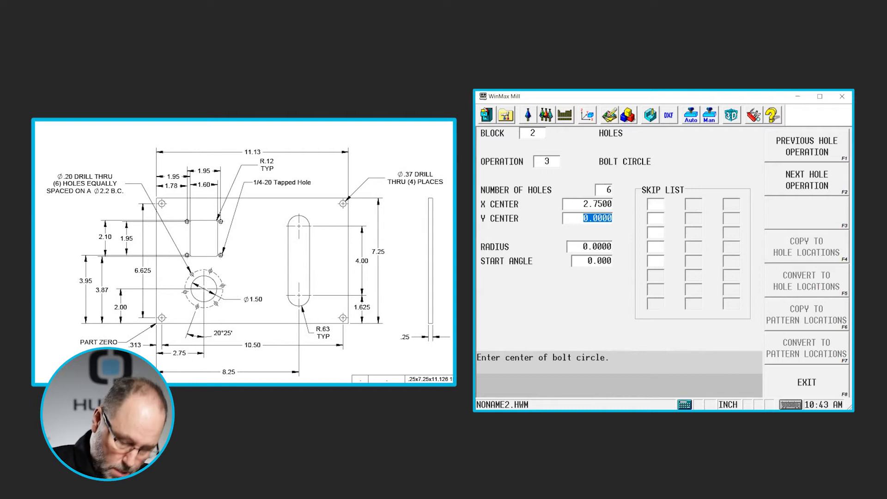
text(2)
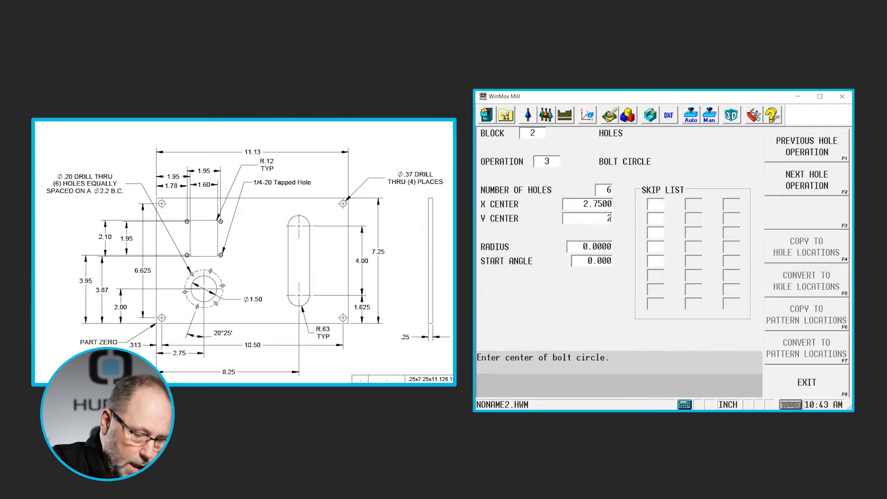
key(Return)
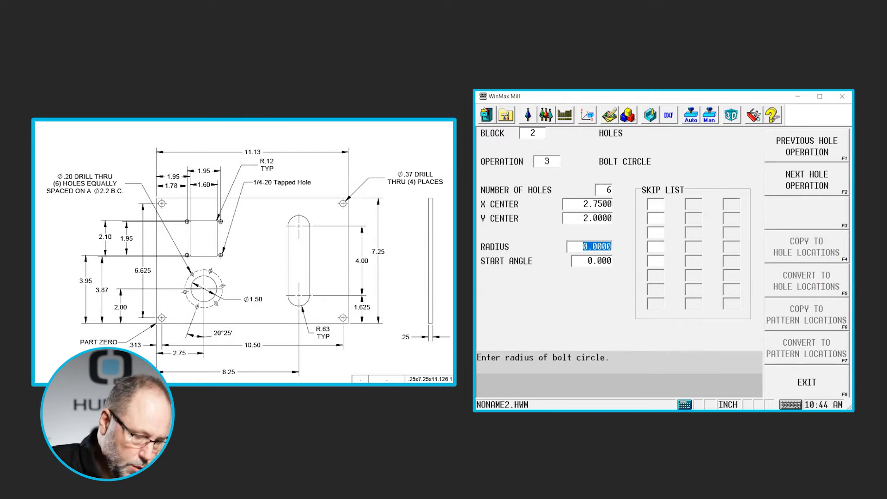
- Set the bolt circle radius to 1.1 by entering 2.2/2
text(2.)
text(2)
key(slash)
text(2)
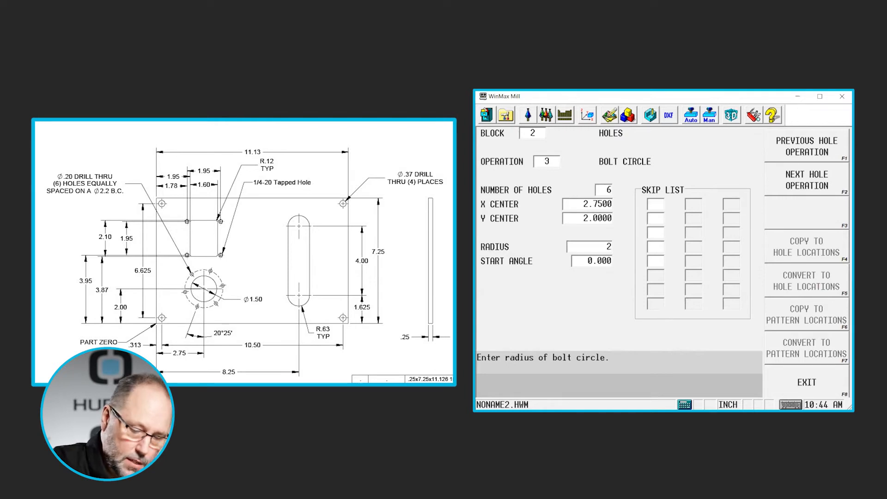
key(Return)
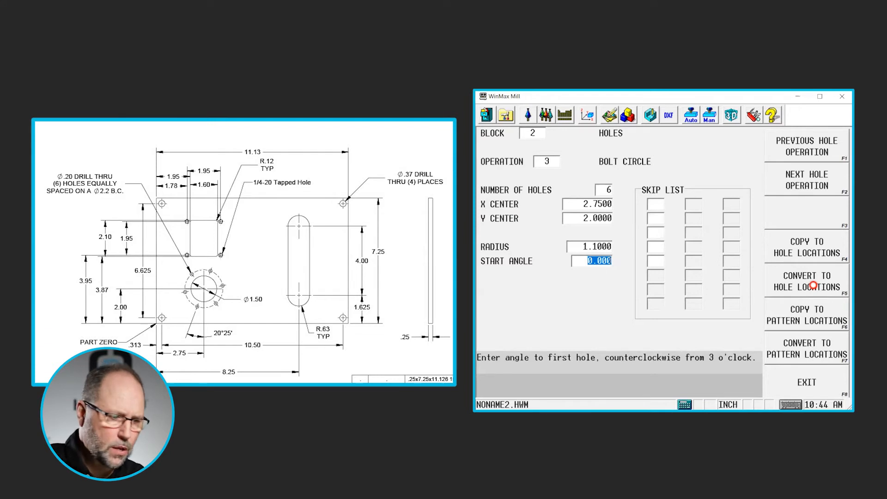
- Set the bolt circle's start angle to 250 degrees
text(2)
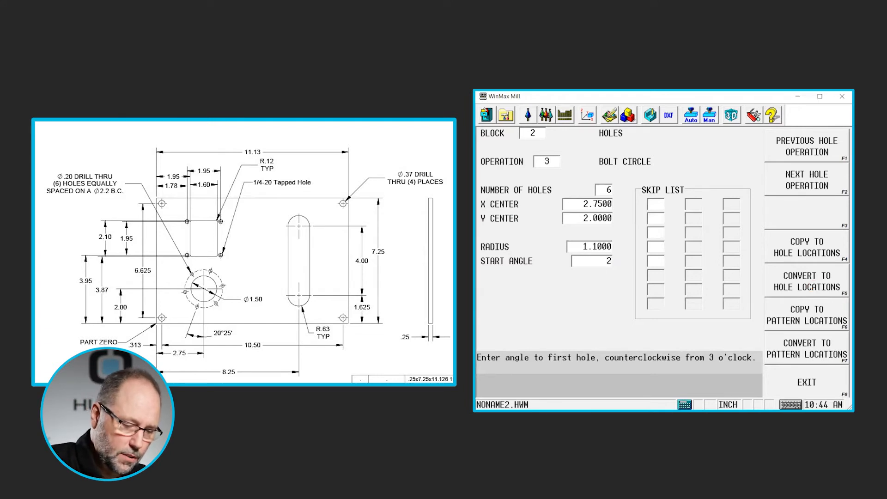
text(70)
key(Return)
text(2)
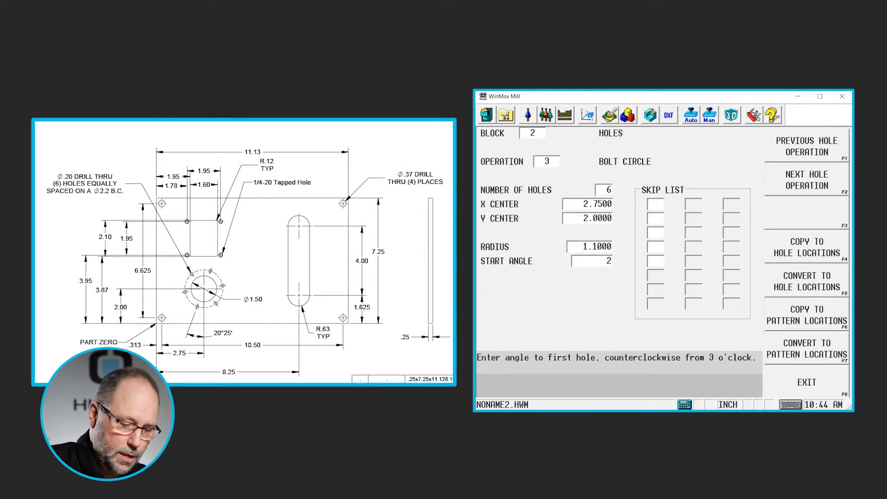
text(50)
key(Return)
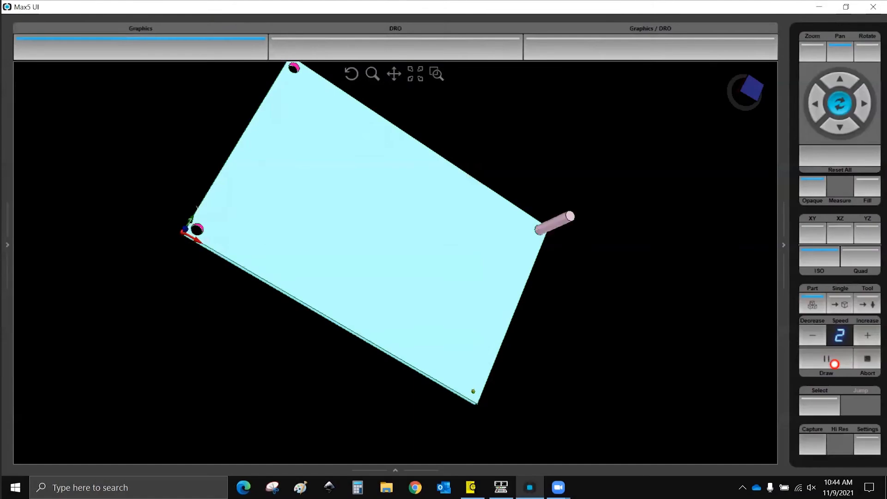
- Draw the program in the graphics view and rotate it to inspect the drilled holes
click(825, 358)
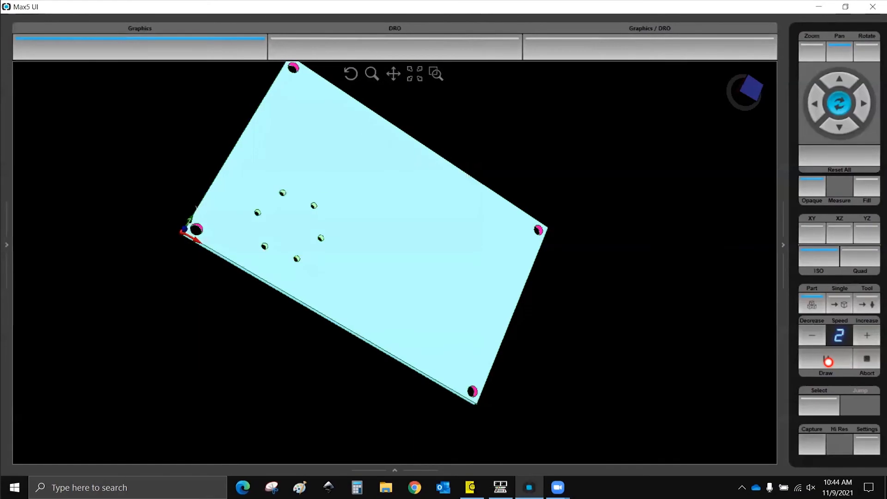
drag(595, 336, 261, 389)
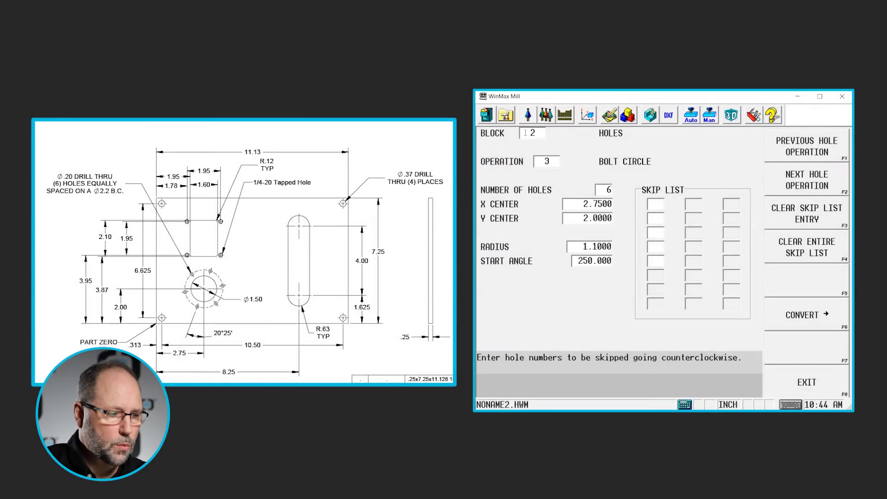
click(525, 132)
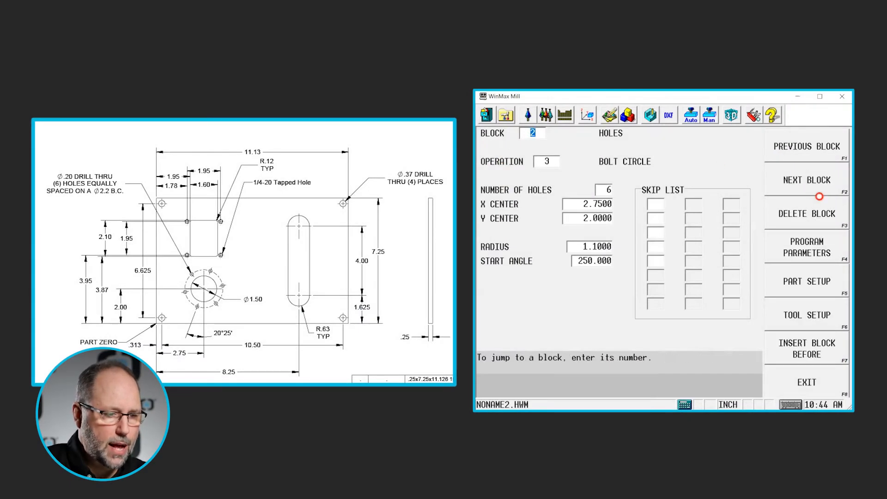
- Add a new holes block with a center drill operation: Z start 0.1, Z bottom -0.125, tool 1
click(815, 182)
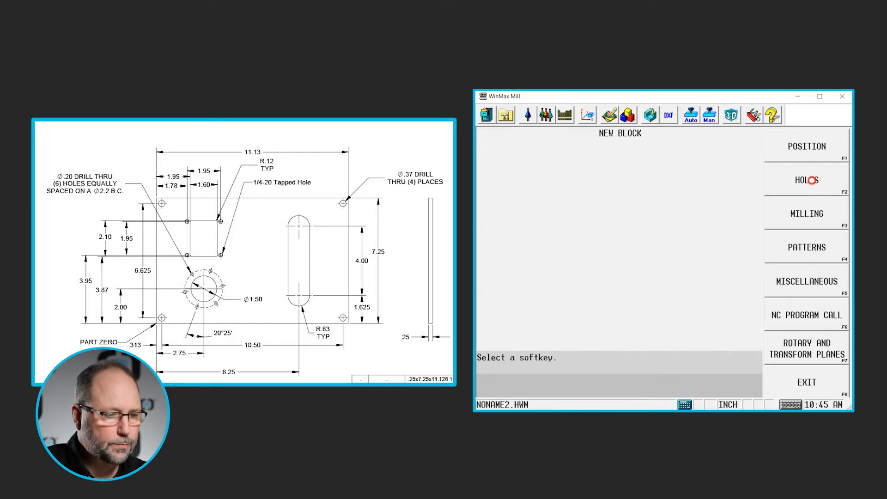
click(816, 183)
click(815, 147)
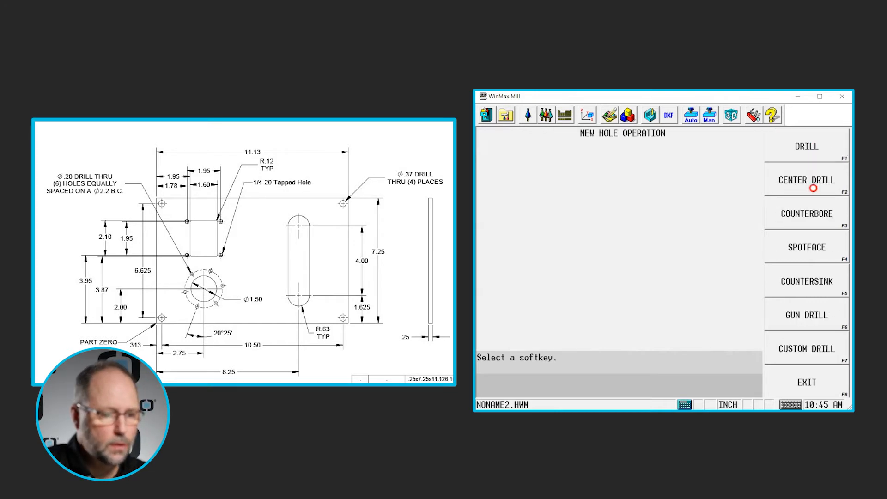
click(813, 185)
text(.1)
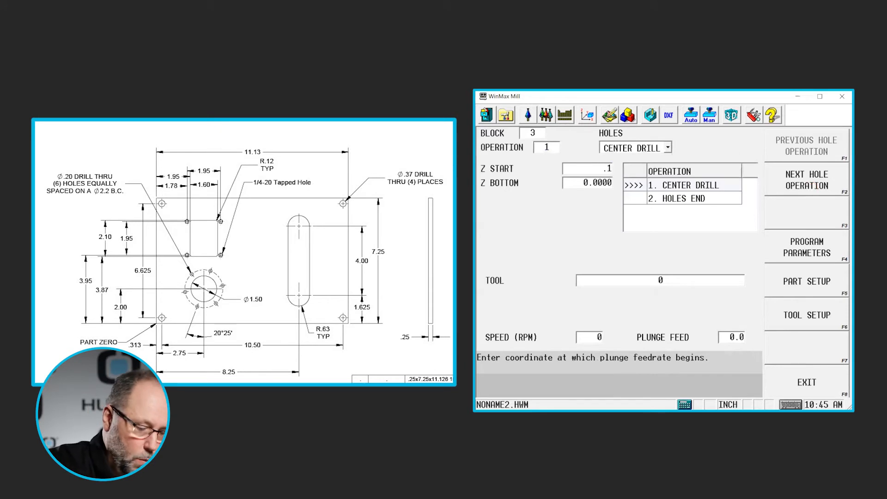
key(Return)
text(-0.125)
key(Return)
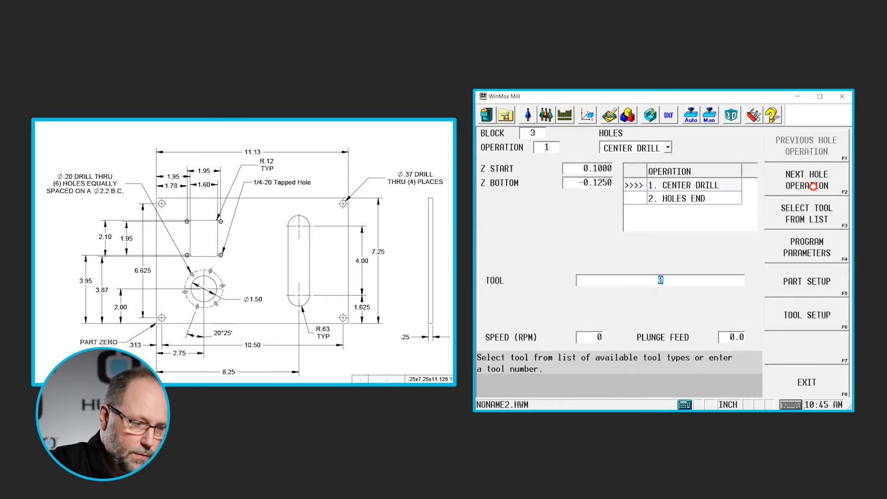
text(1)
key(Return)
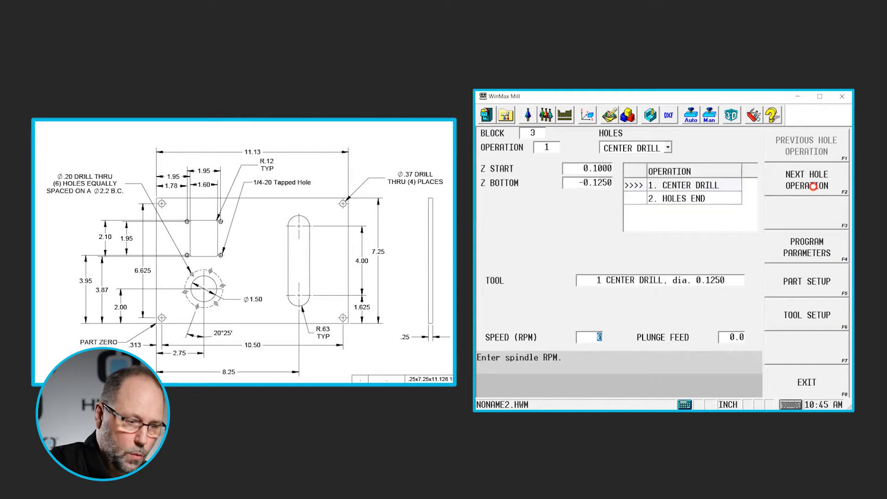
- Add a drill operation to the block with Z start 0.1, Z bottom -0.3 and tool 3
click(800, 181)
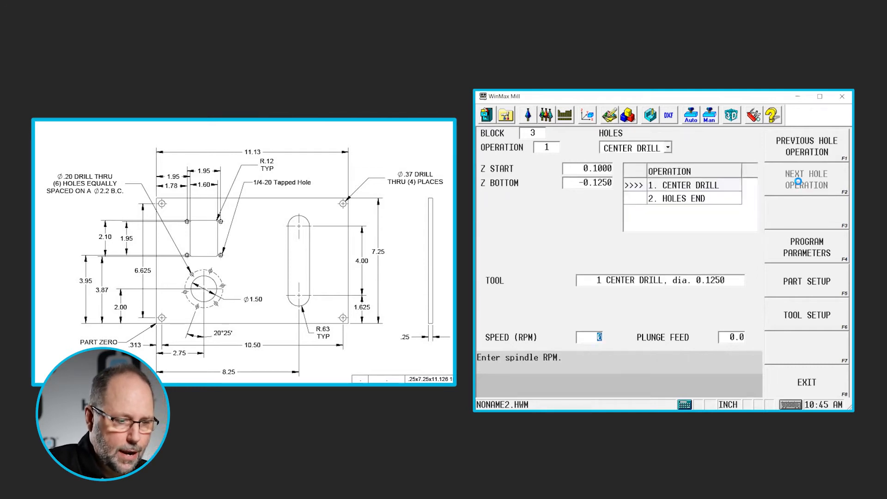
click(806, 149)
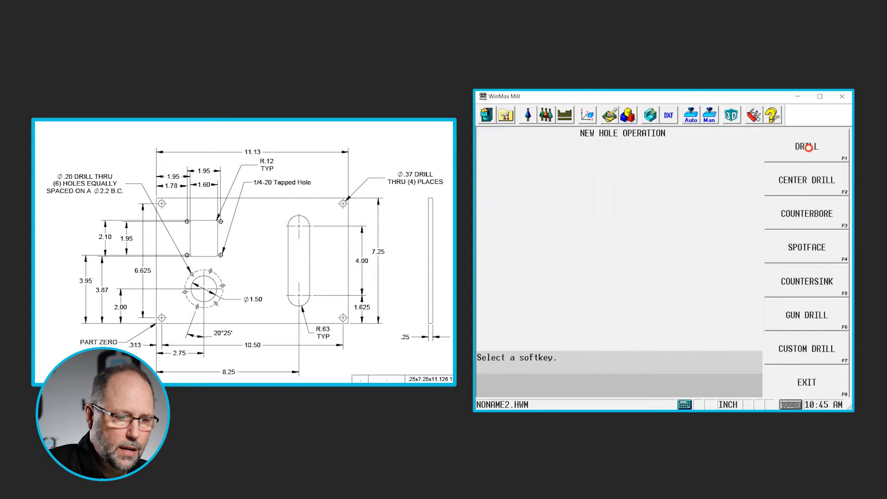
click(807, 149)
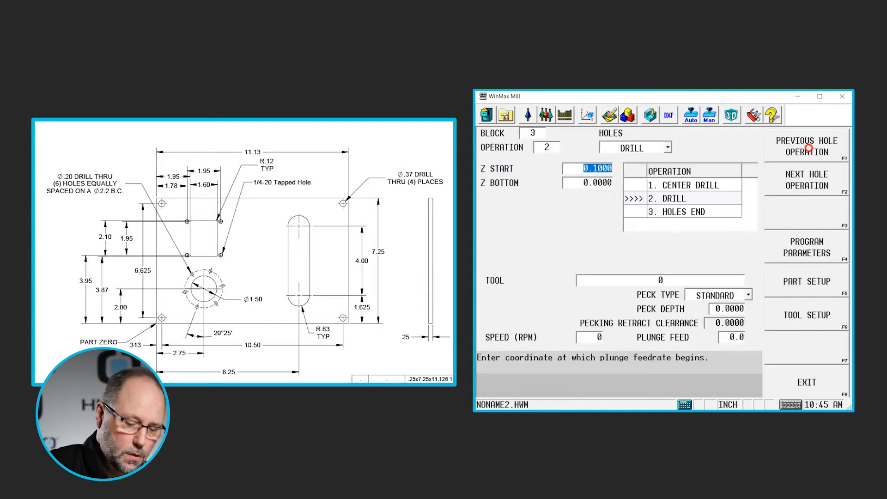
key(Return)
text(-0)
text(.3)
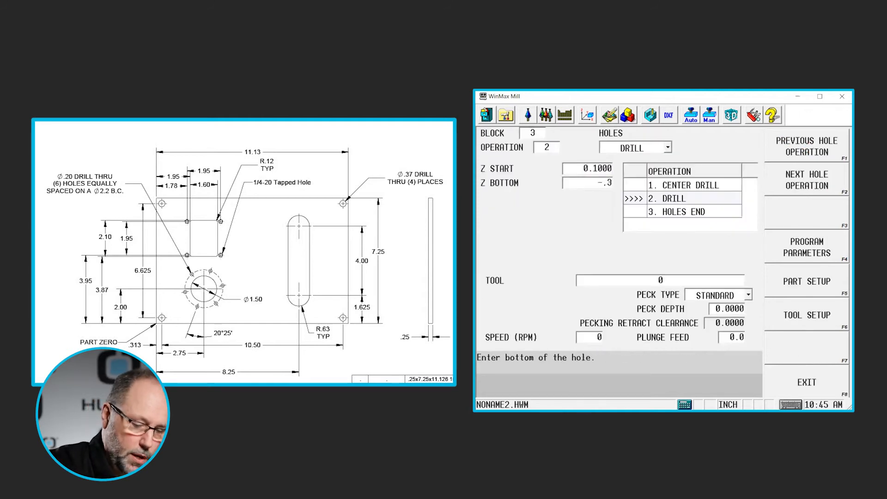
key(Return)
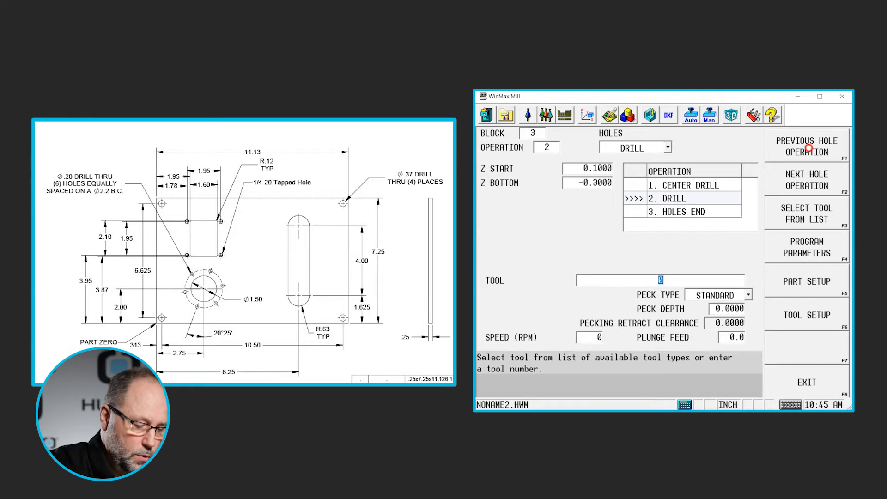
text(3)
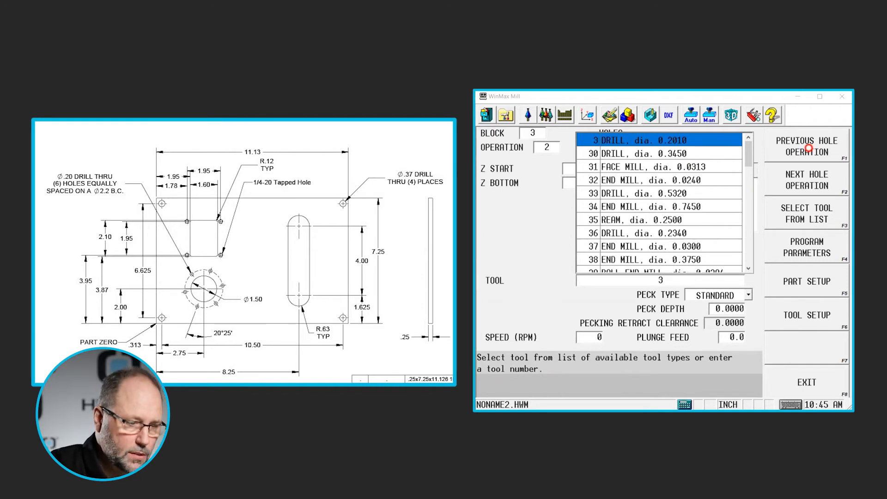
key(Return)
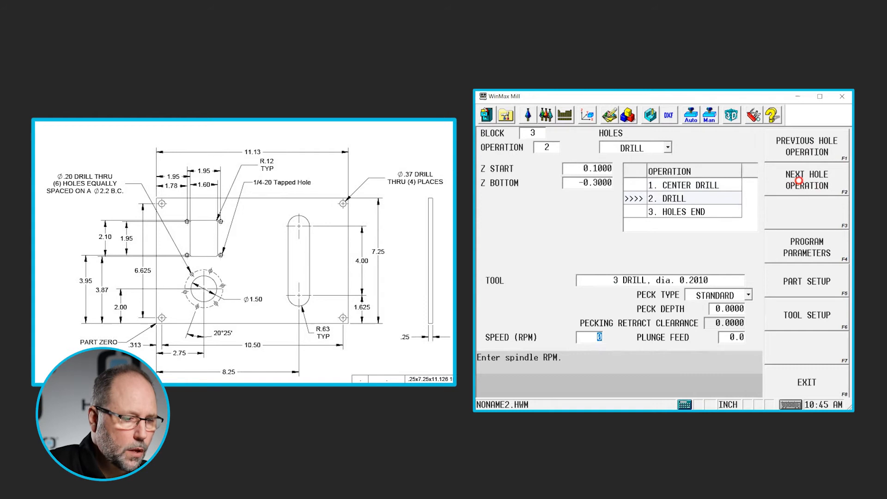
- Add a rigid tap operation with Z start 0.1, Z bottom -0.3, zero dwell and tool 4
click(804, 180)
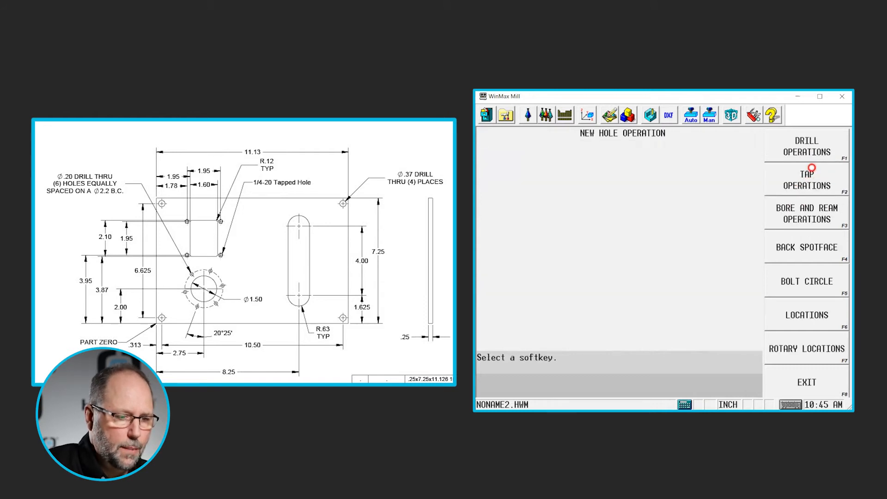
click(805, 186)
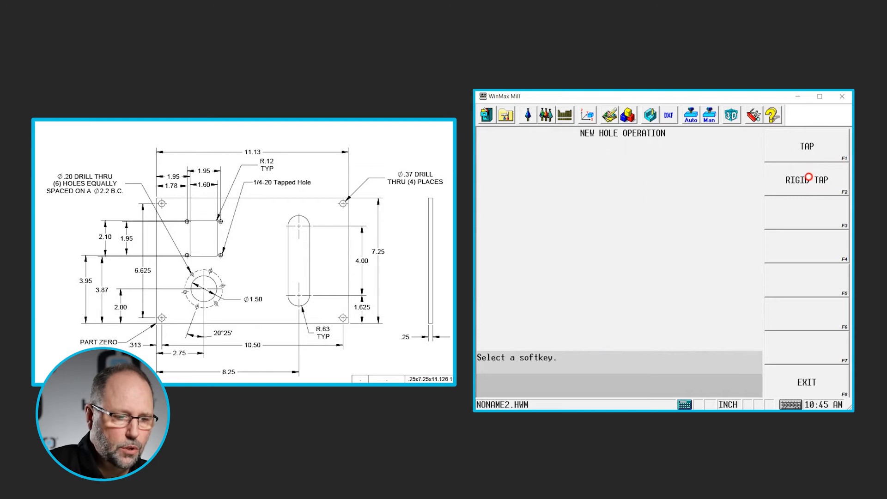
click(807, 178)
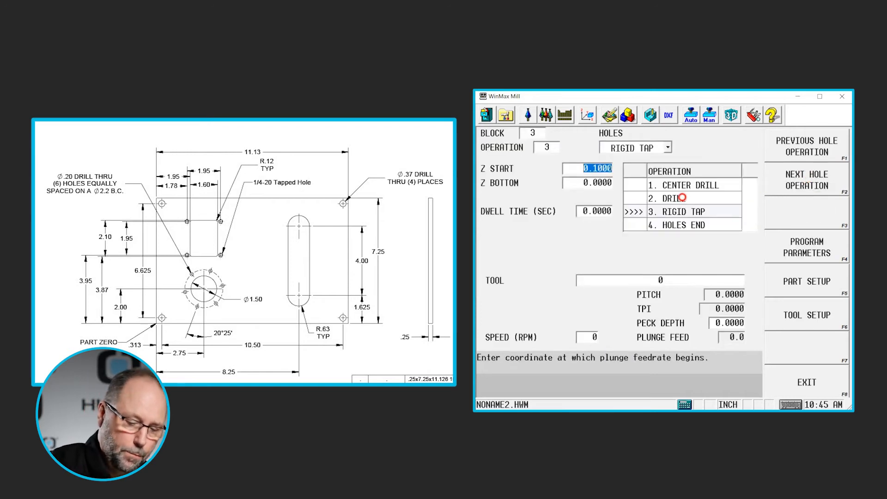
key(Return)
key(BackSpace)
text(-0.3)
key(Return)
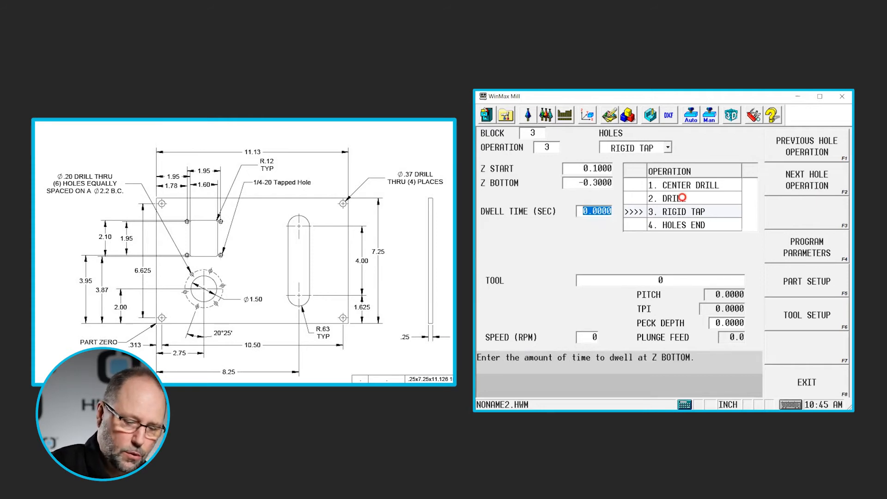
key(Return)
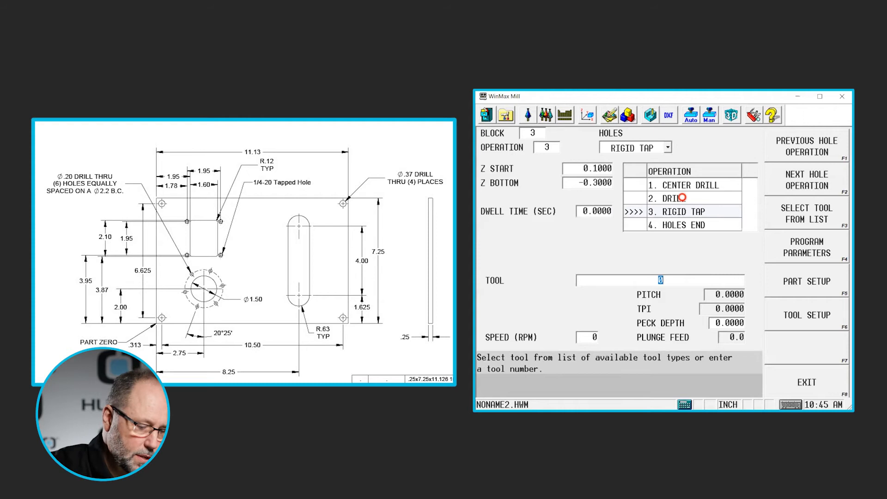
text(4)
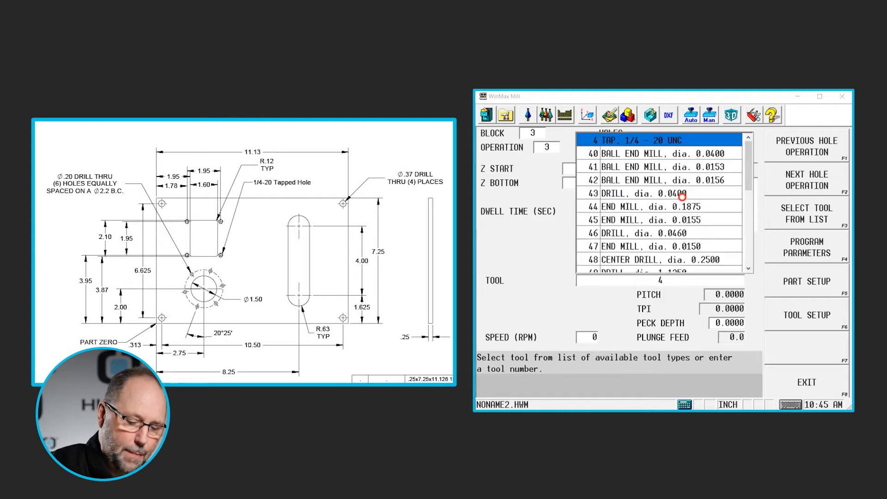
key(Return)
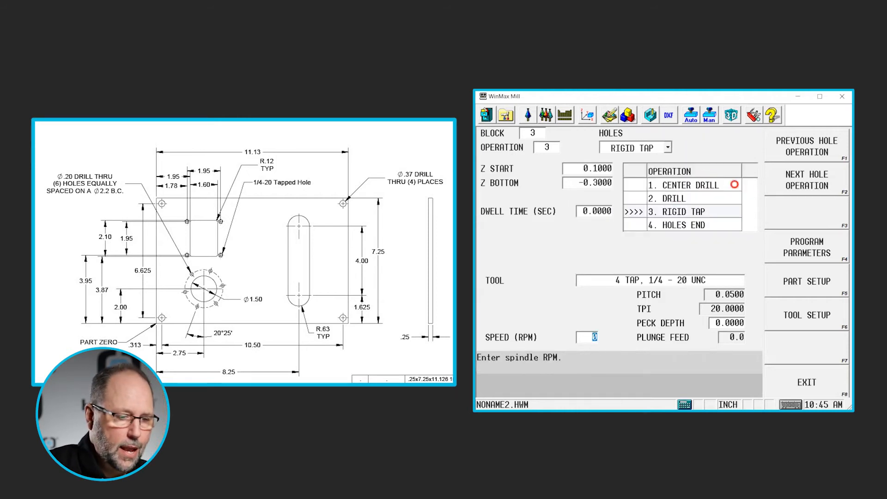
- Add a hole locations operation with the first location at X 1.78, Y 3.95
click(806, 182)
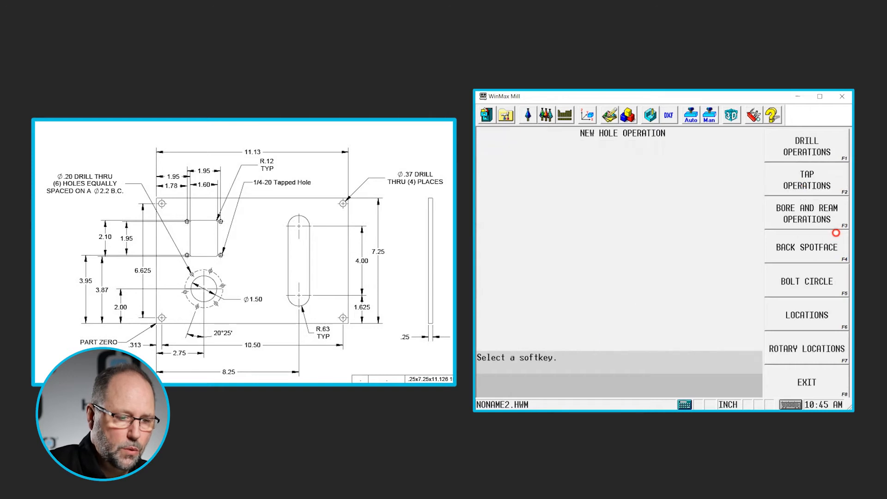
click(810, 313)
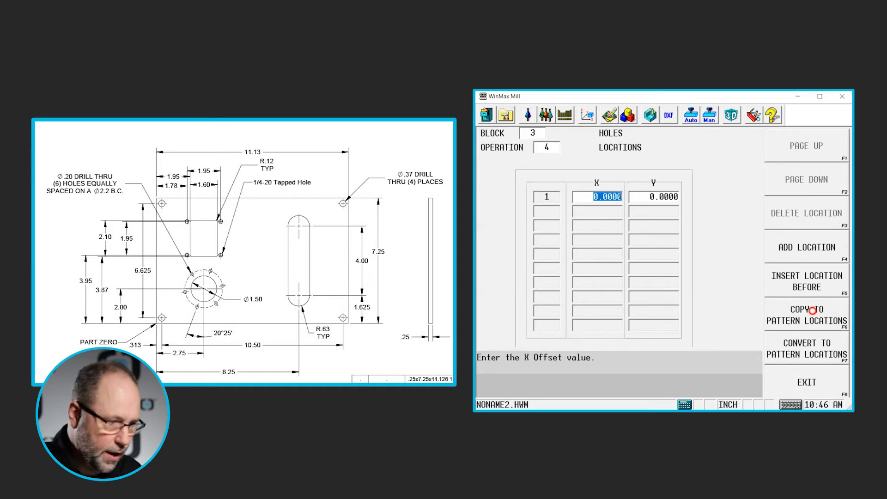
text(1.)
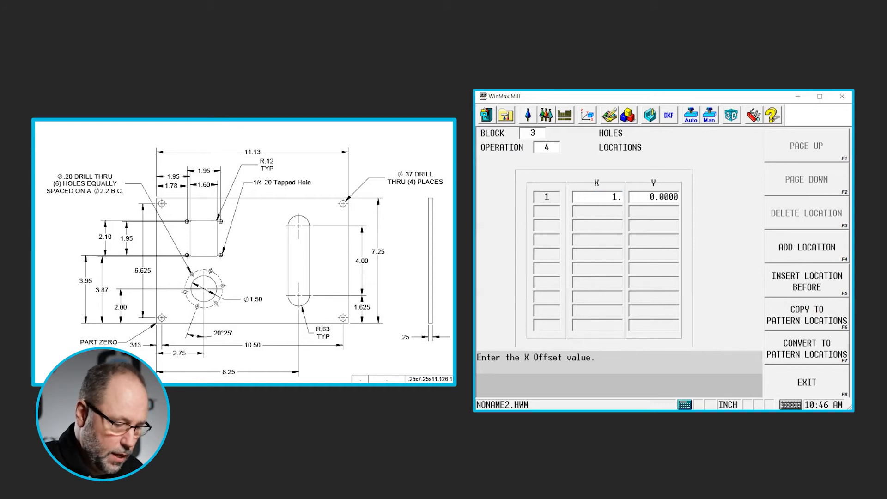
text(78)
key(Return)
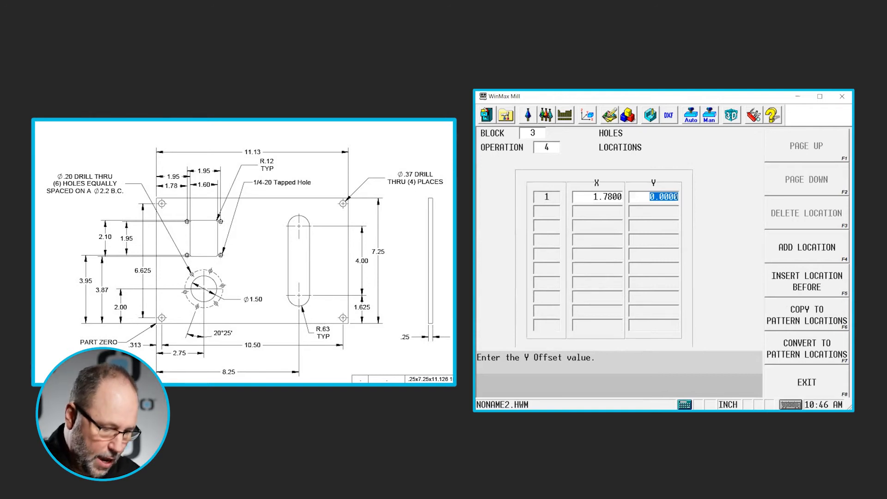
key(BackSpace)
text(3.95)
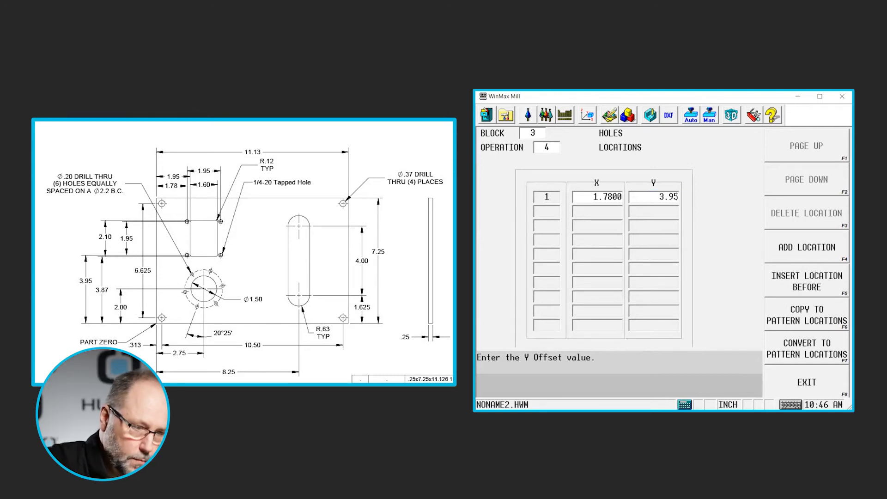
key(Return)
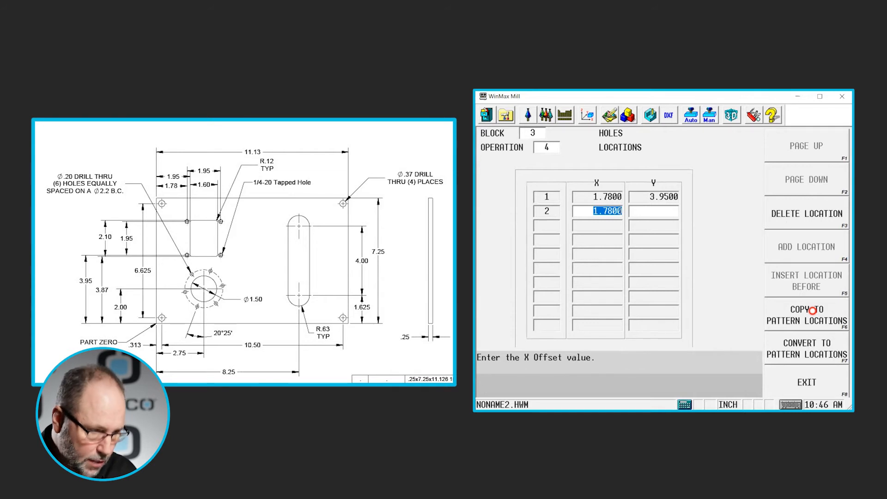
- Add a second location at X 1.78 and Y 5.9, adding 1.95 to the previous Y
key(Return)
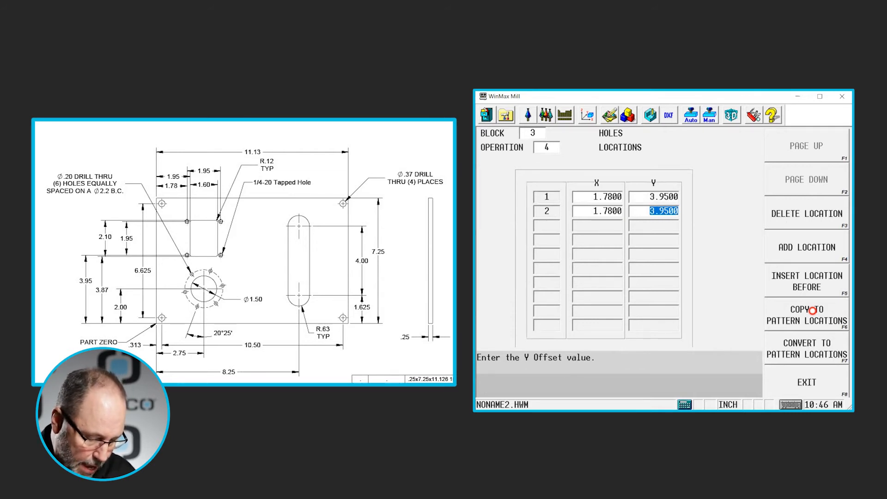
text(1.95)
key(plus)
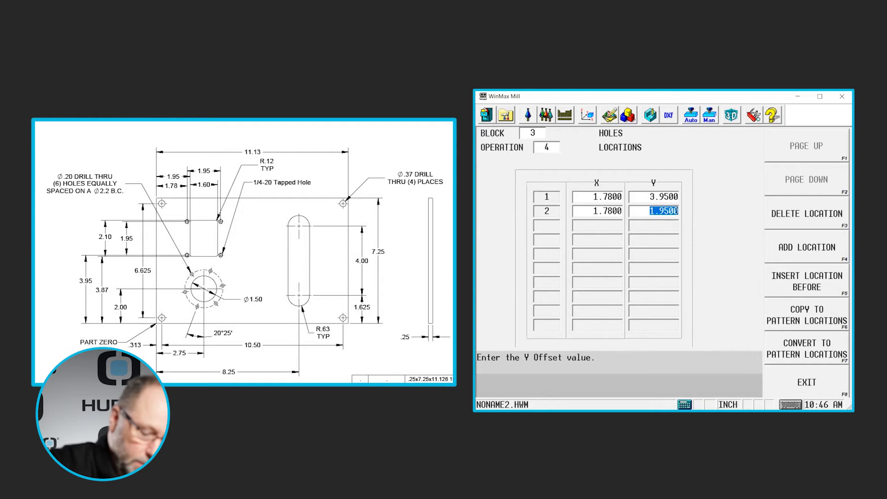
key(Return)
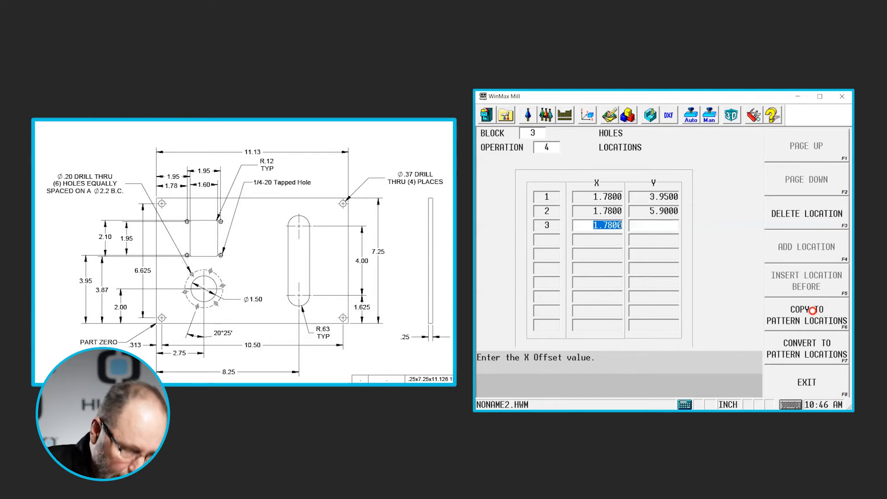
- Add a third location at X 3.73, adding 1.95 to the previous X, and Y 5.9
text(1.95)
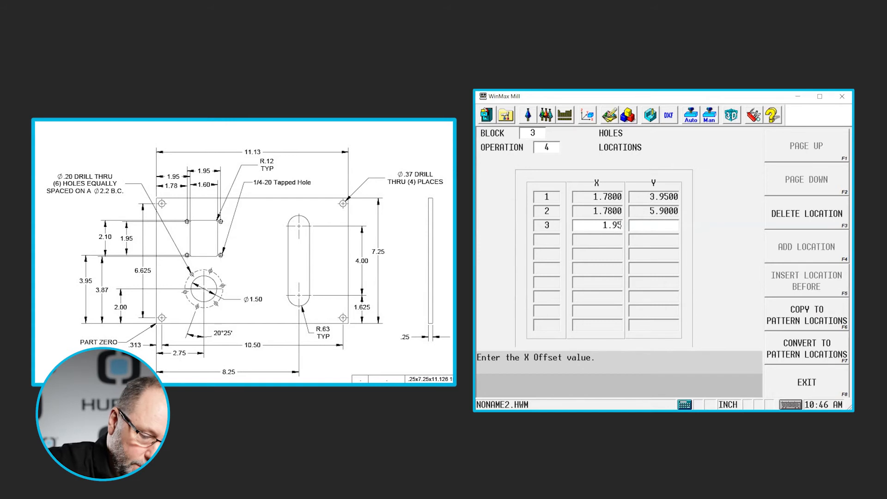
key(plus)
key(Return)
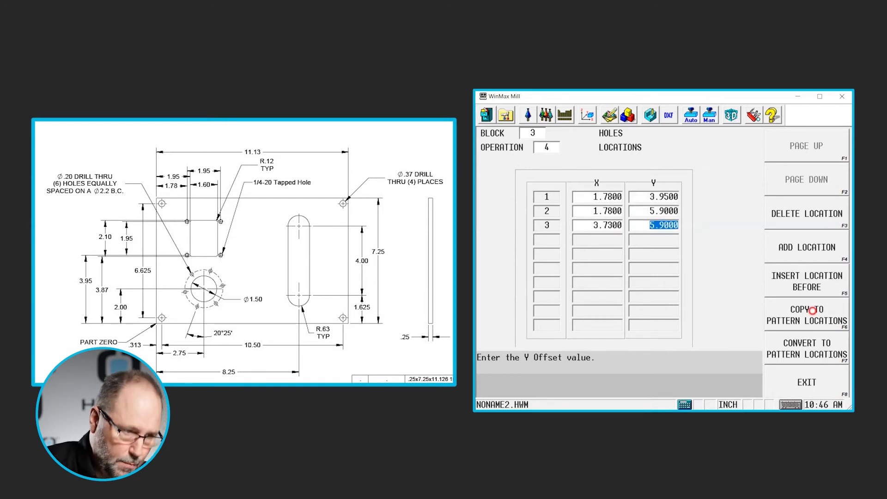
key(Return)
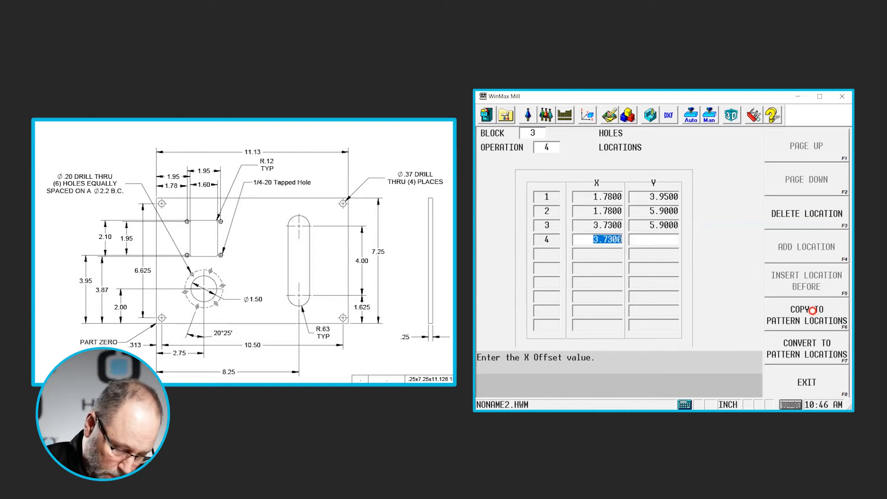
- Add a fourth location at X 3.73 and Y 3.95
key(Return)
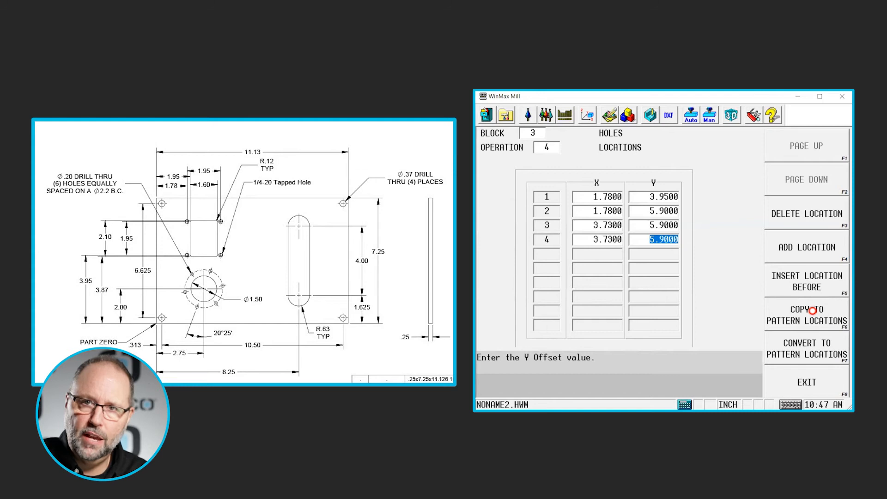
text(1.95)
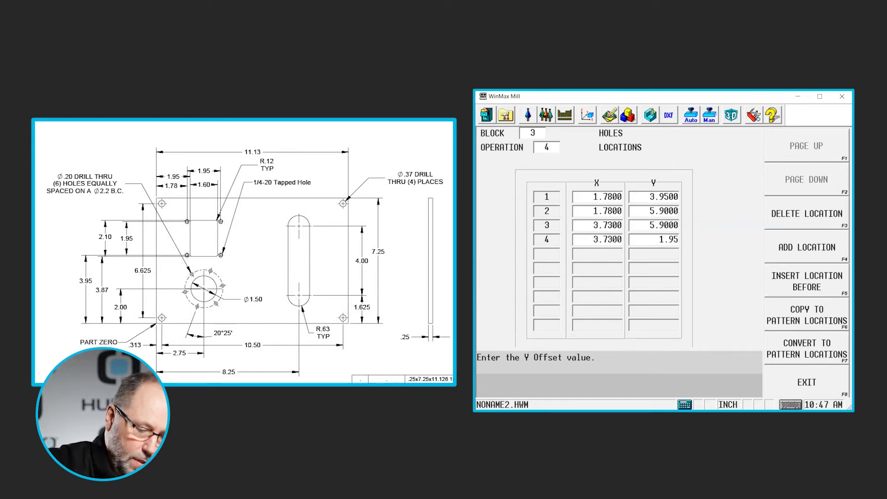
key(Return)
key(Return)
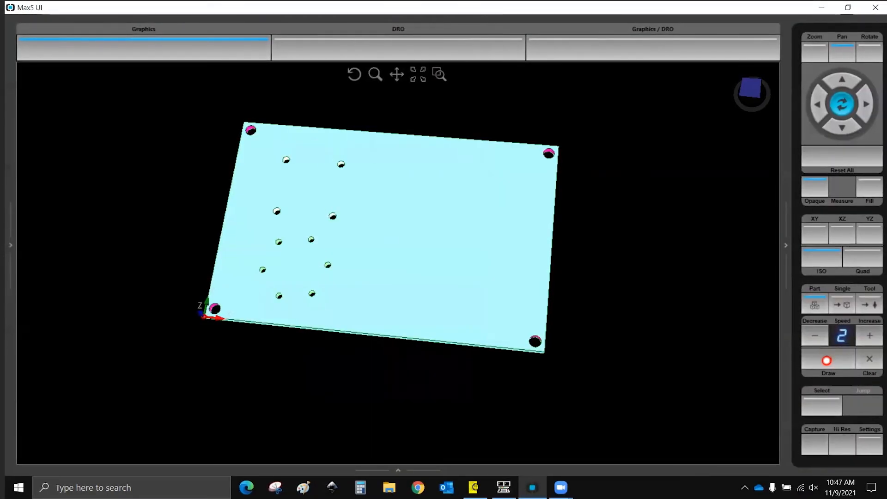
scroll(559, 350, down, 2)
drag(560, 350, 566, 397)
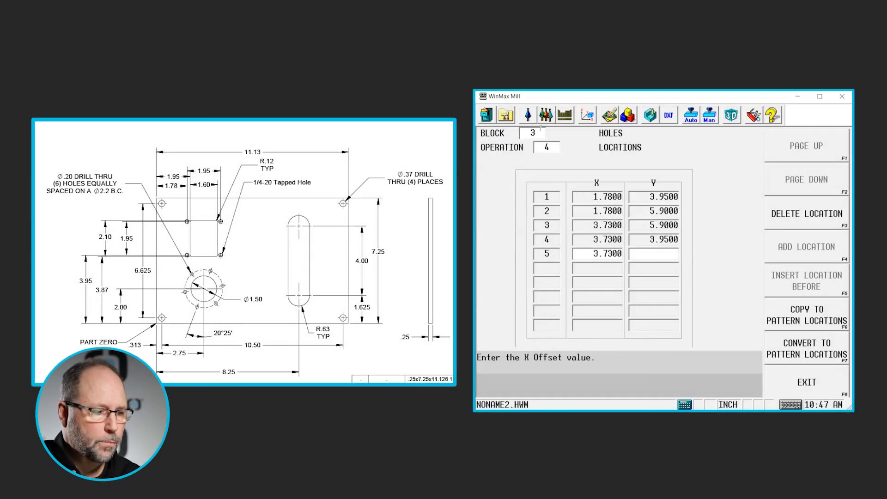
- Add a new milling Frame block with its reference corner at X 1.95 and Y 3.87
click(533, 133)
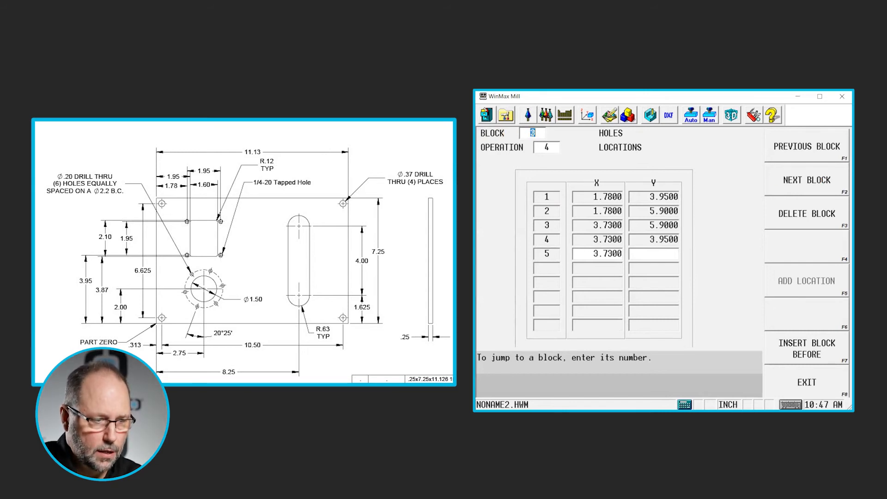
click(813, 185)
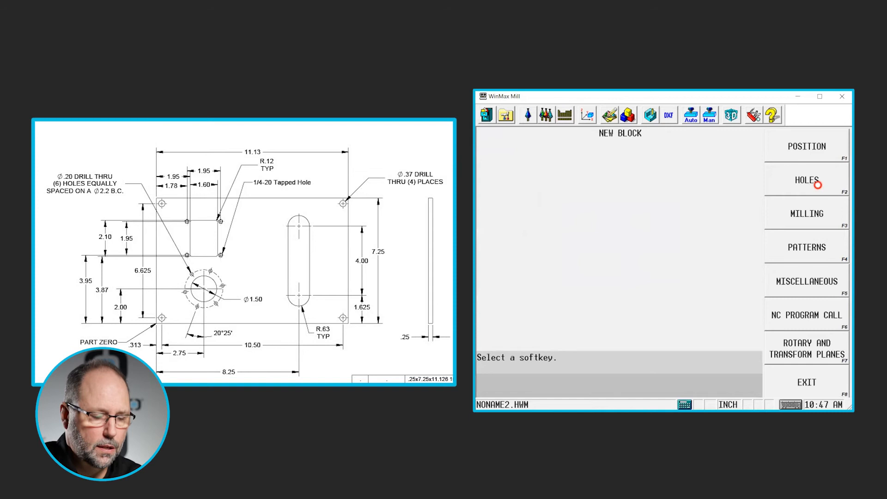
click(816, 214)
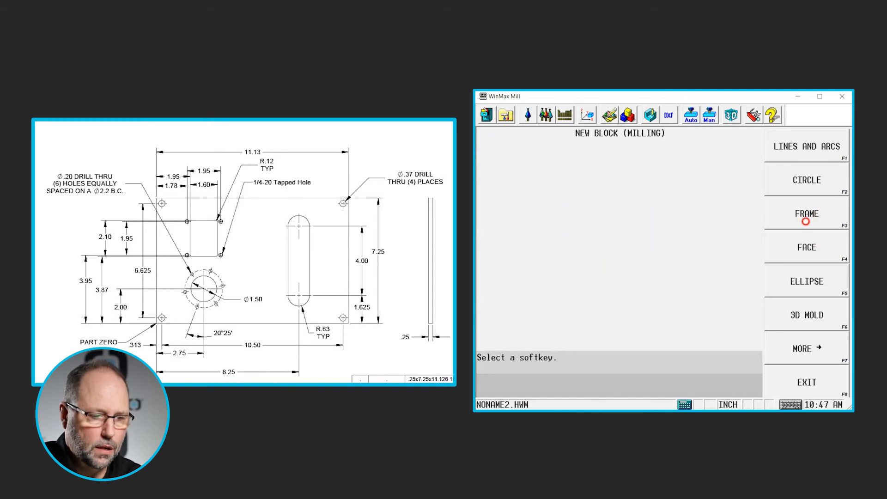
click(806, 218)
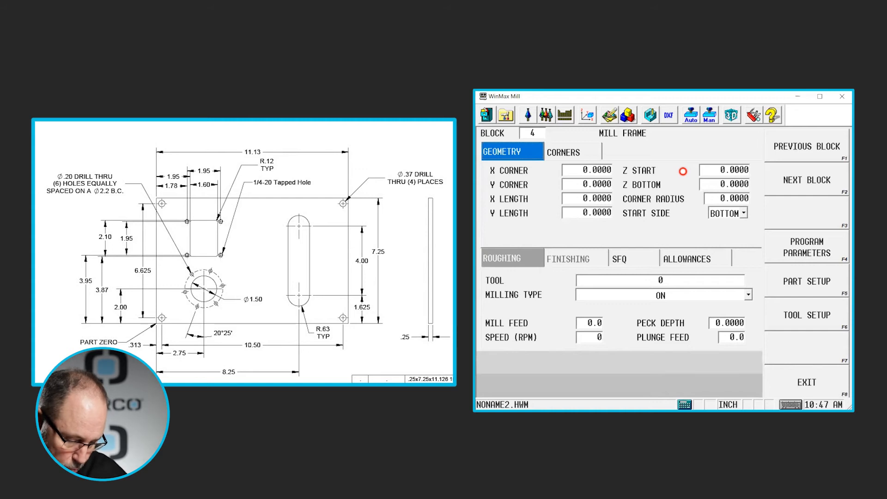
click(599, 170)
text(1)
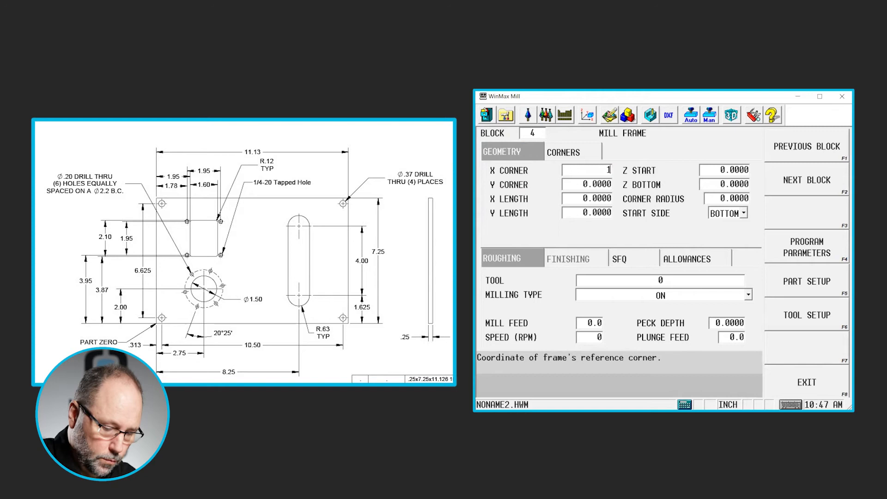
text(.95)
key(Return)
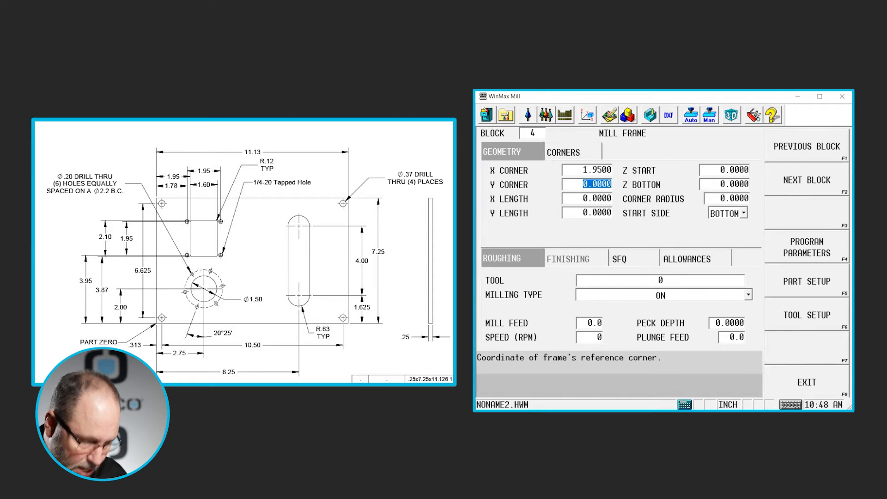
text(3.)
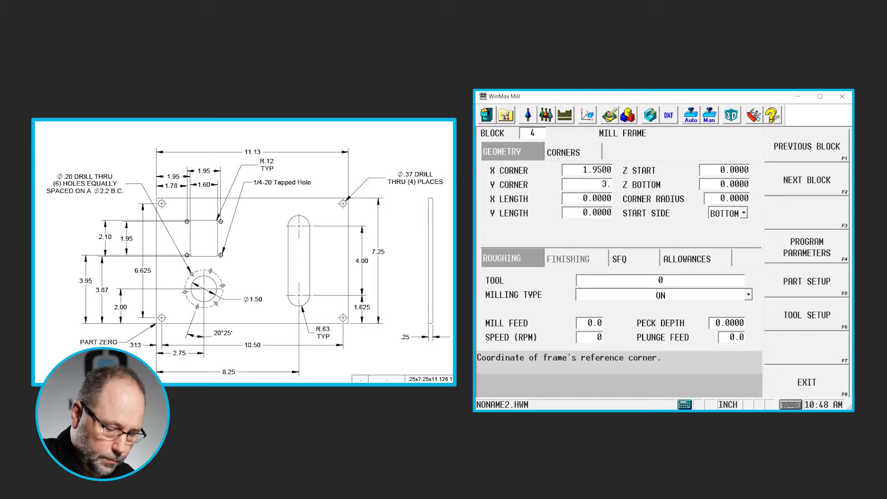
text(87)
key(Return)
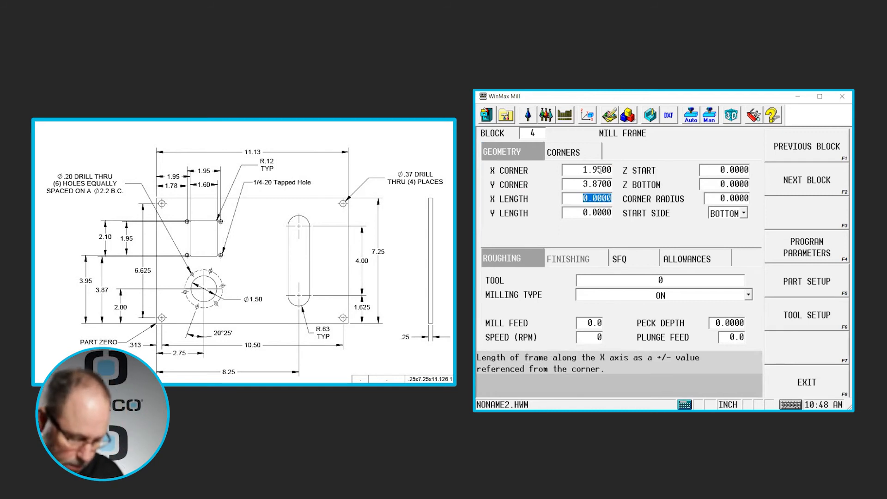
- Set the frame's X length to 1.6 and Y length to 2.1, with Z start 0.1 and Z bottom -0.3
text(1.6)
key(Return)
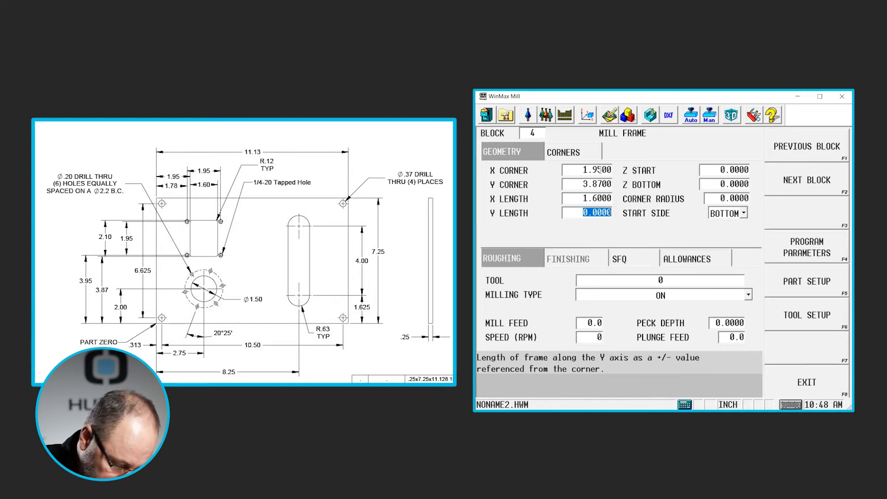
text(2.1)
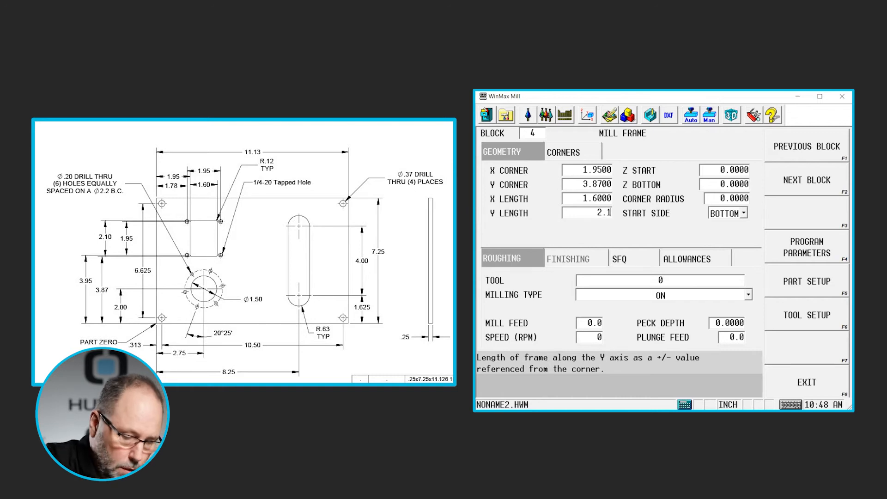
key(Return)
text(.1)
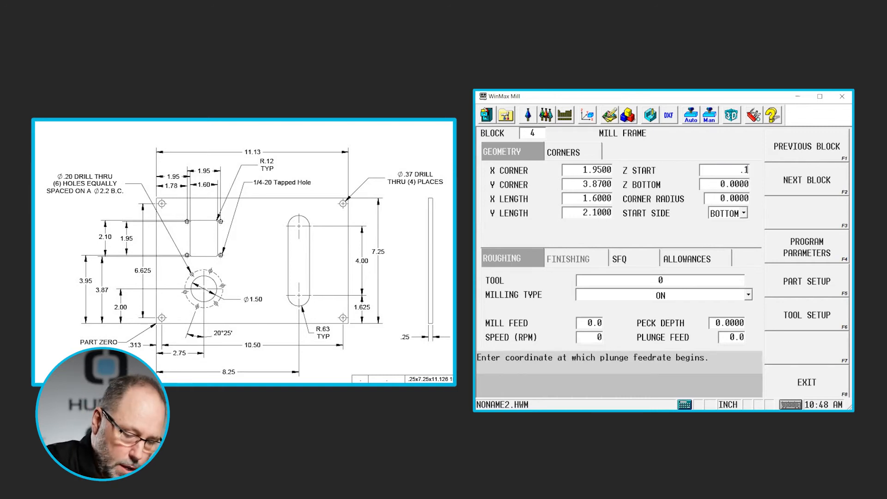
key(Return)
text(-.3)
key(Return)
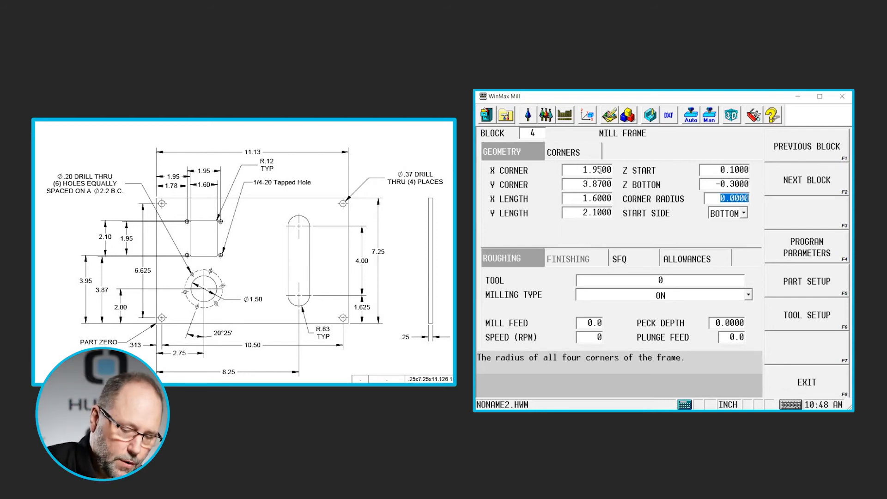
- Assign tool 5, the 0.25 diameter end mill, as the frame's roughing tool
key(Tab)
key(Tab)
key(Tab)
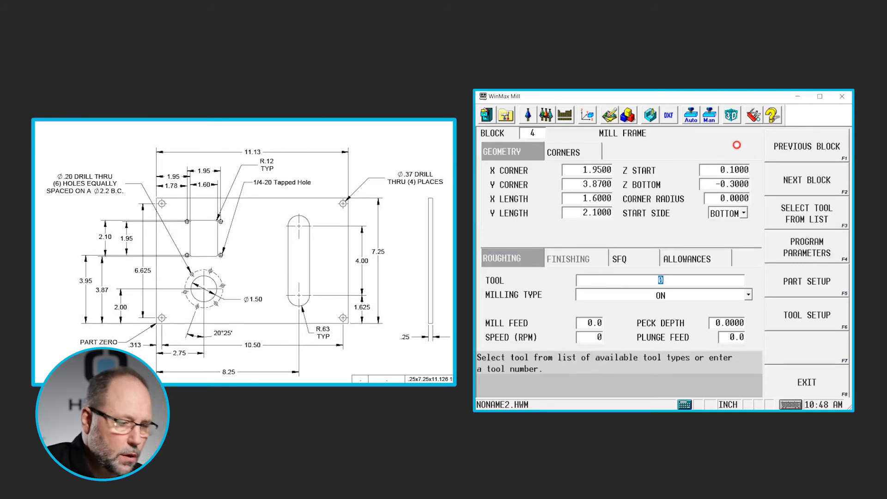
click(807, 224)
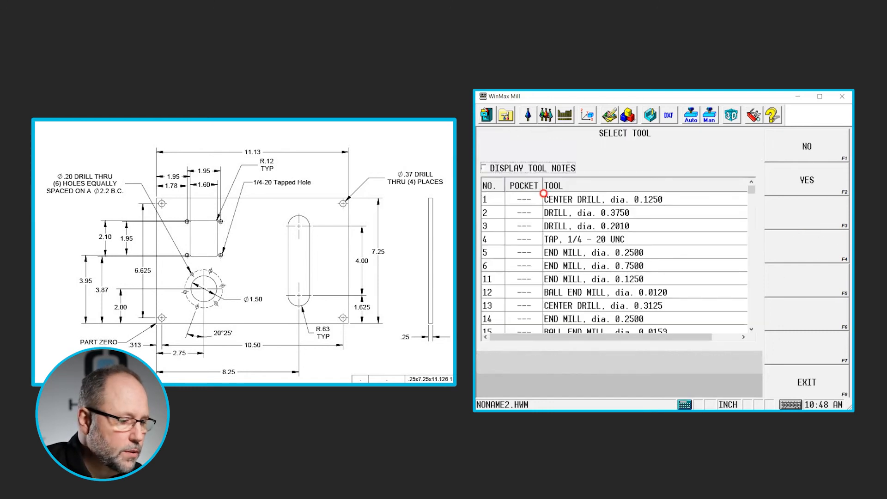
double_click(579, 253)
- Set the frame's milling type to Pocket Boundary with Outward pocket type
click(662, 299)
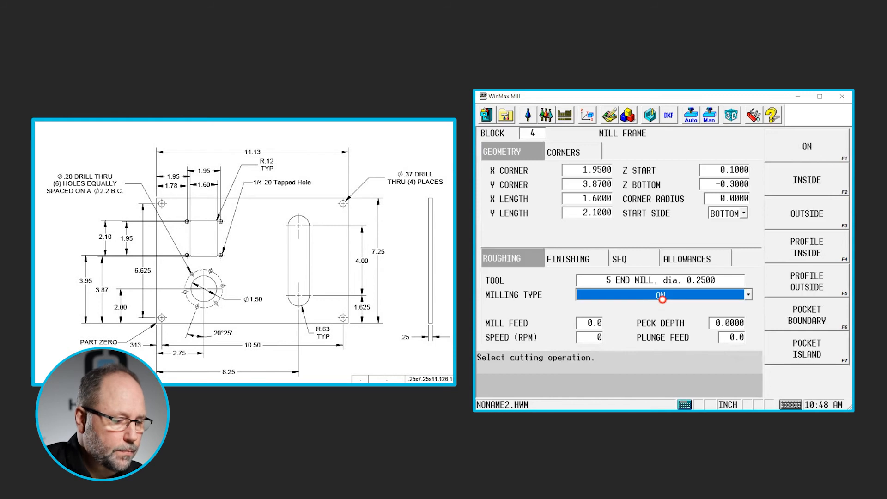
click(811, 323)
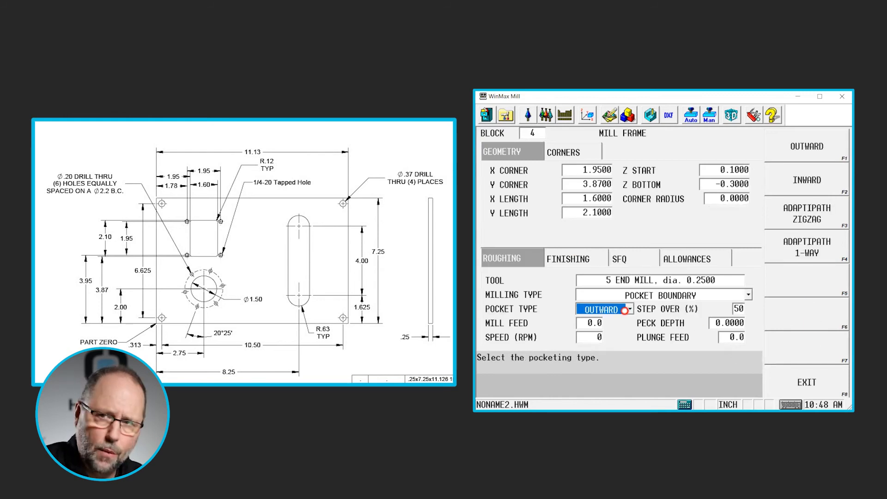
click(740, 309)
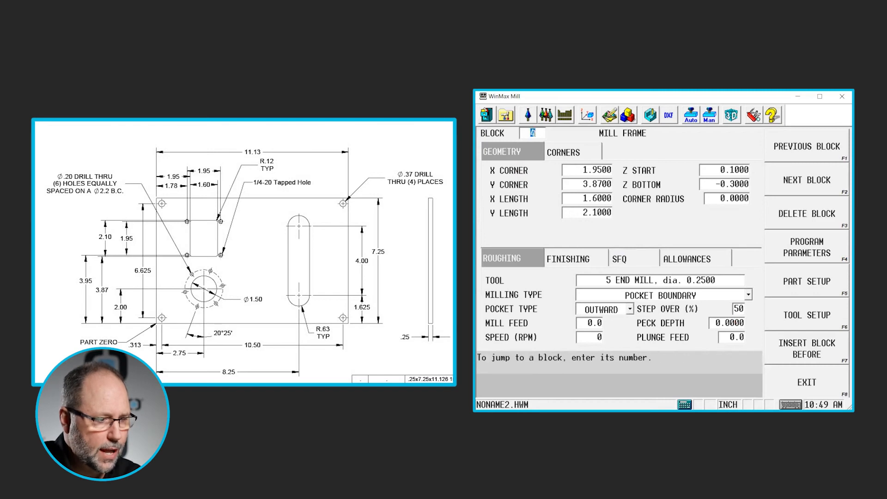
- Add a new milling Circle block centred at X 2.75 and Y 2
click(800, 185)
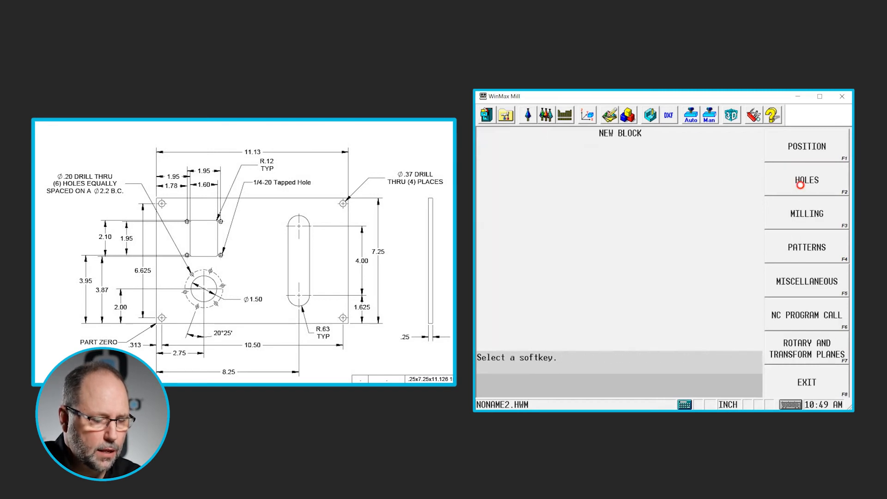
click(806, 213)
click(807, 183)
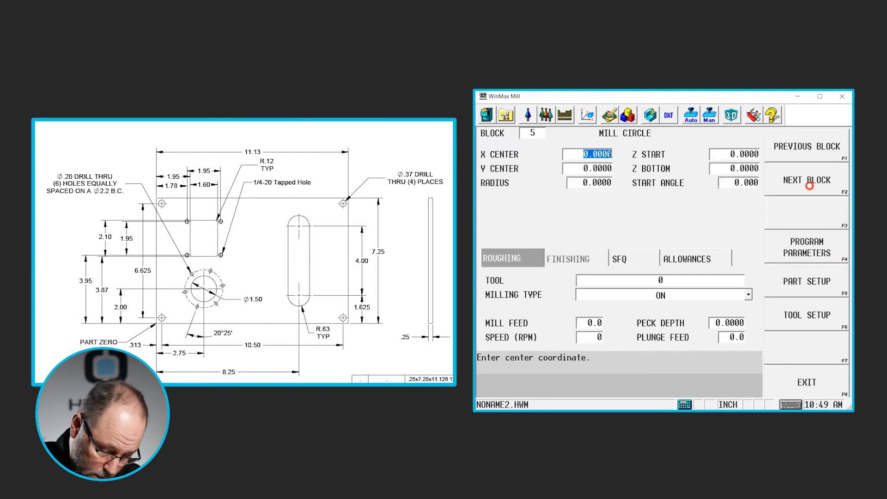
text(2.75)
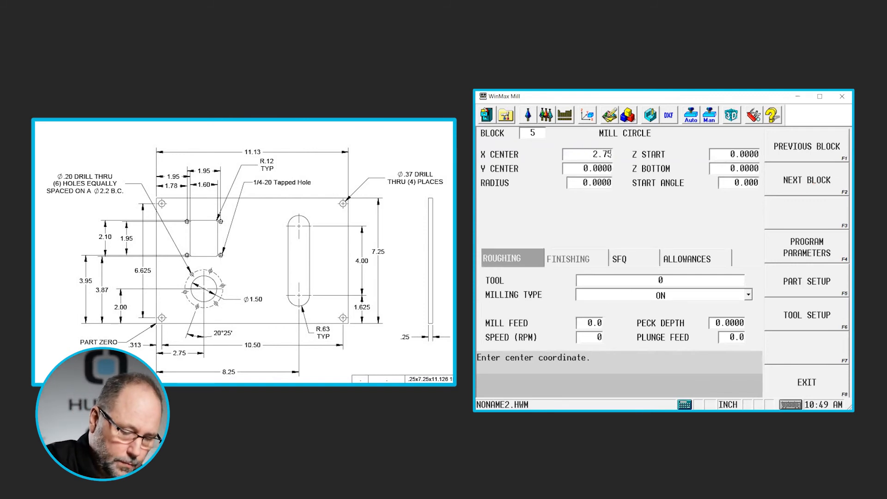
key(Return)
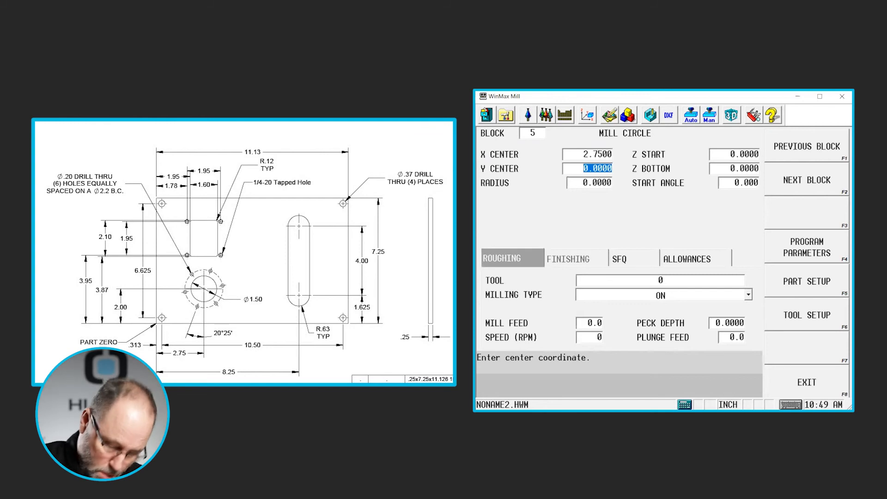
text(2)
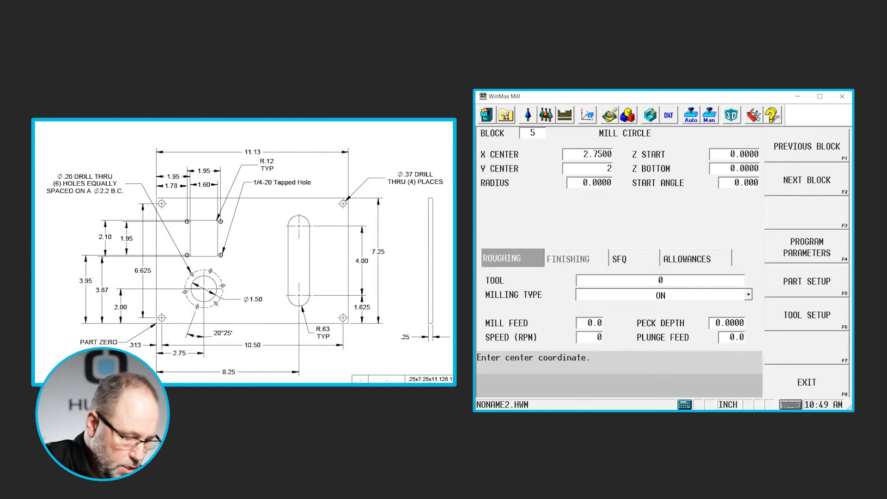
key(Return)
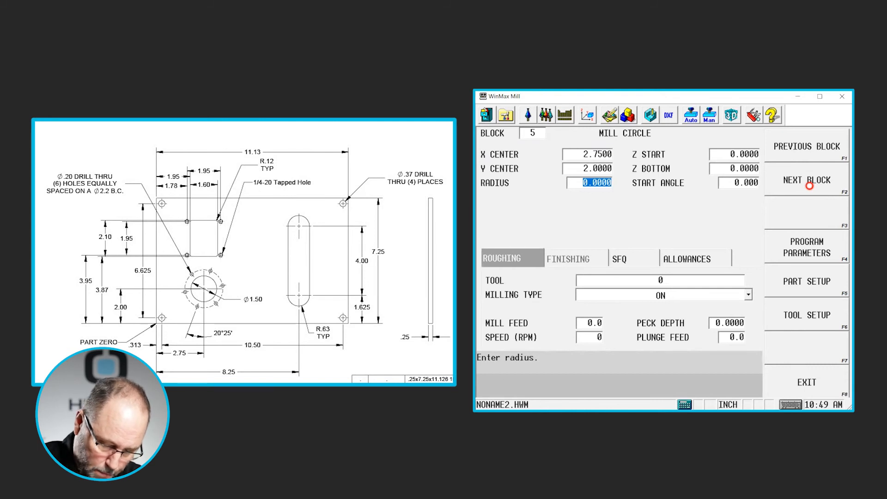
- Set the circle's radius to 1.5/2, Z start to 0.1 and Z bottom to -0.3
text(1.5)
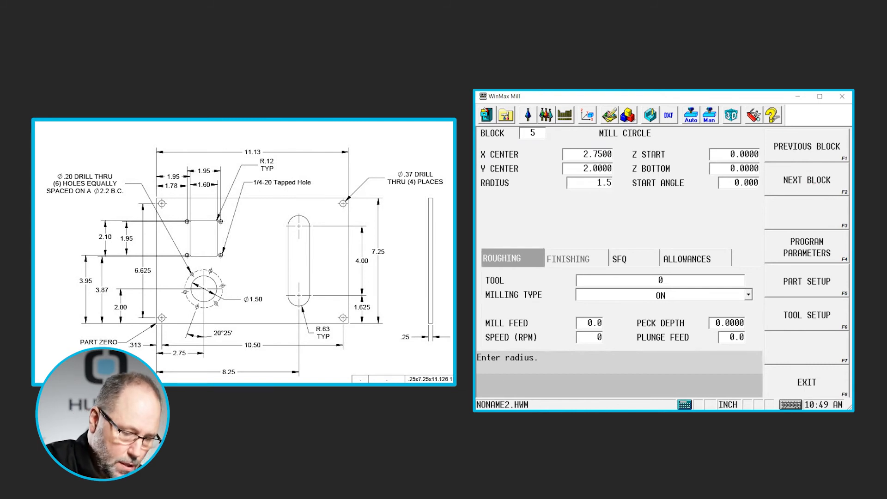
text(/2)
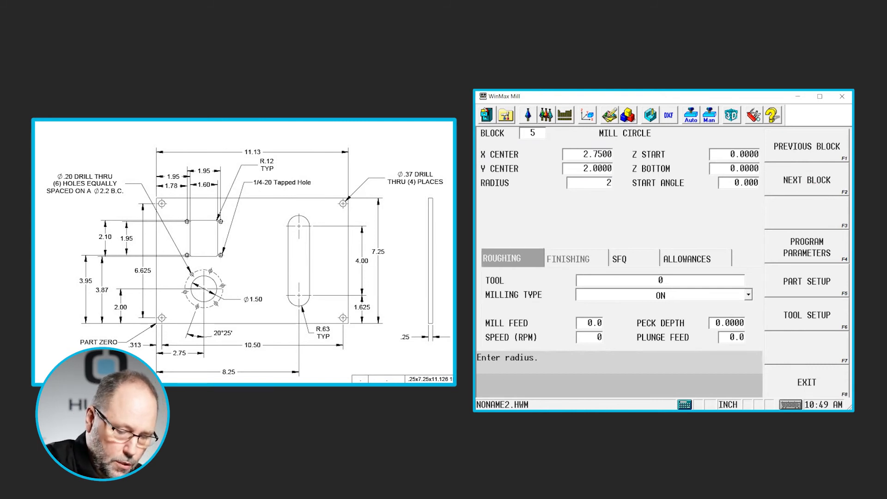
key(Return)
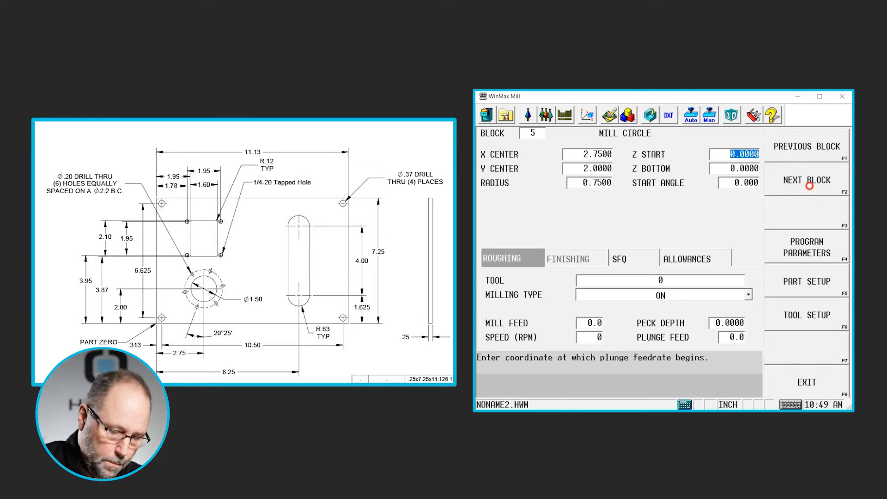
text(.1)
key(Return)
text(-)
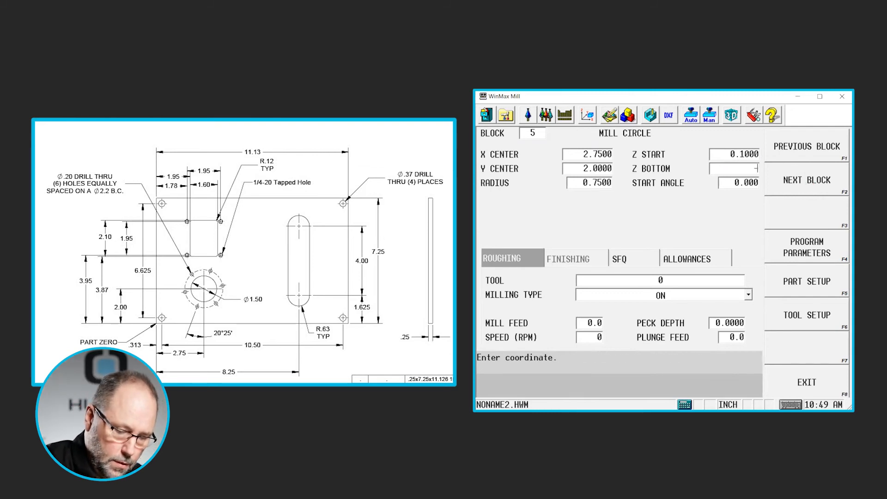
text(0.3)
key(Return)
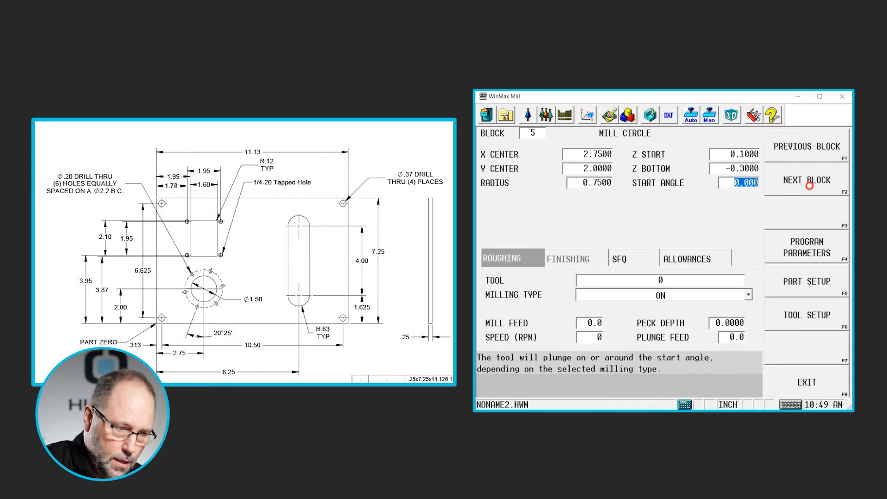
- Assign tool 5 to the circle and set its milling type to Pocket Boundary
key(Return)
text(5)
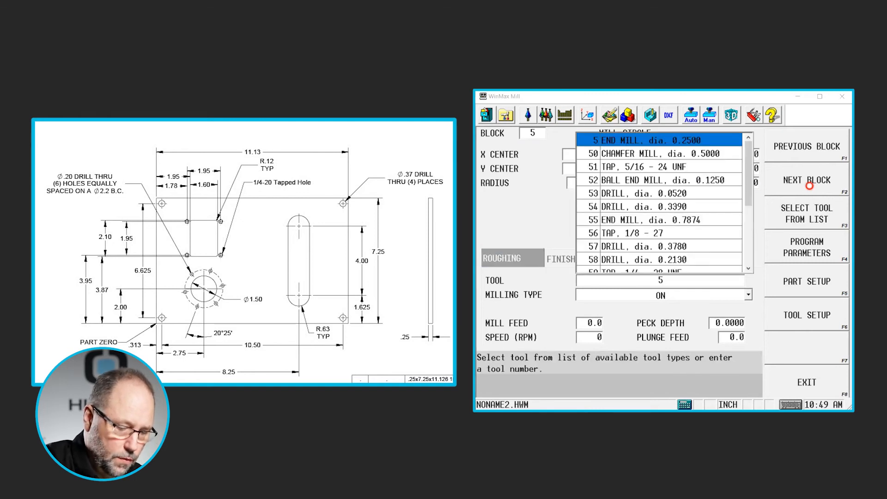
key(Return)
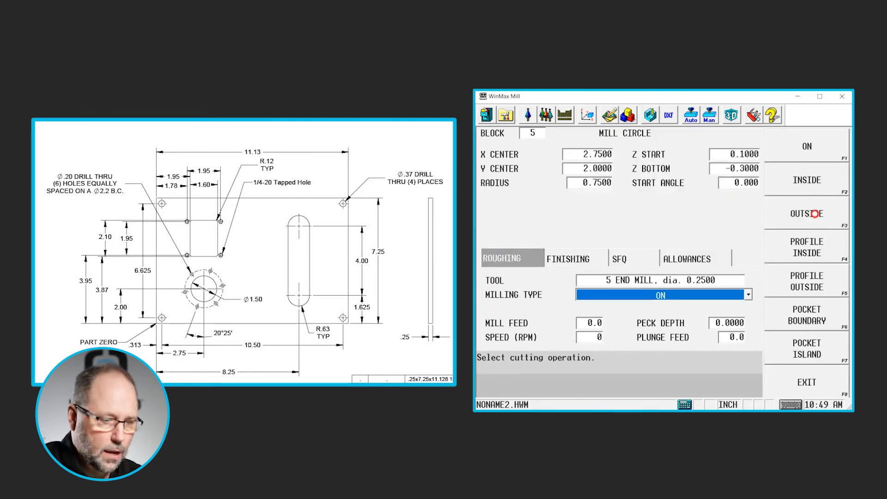
click(812, 305)
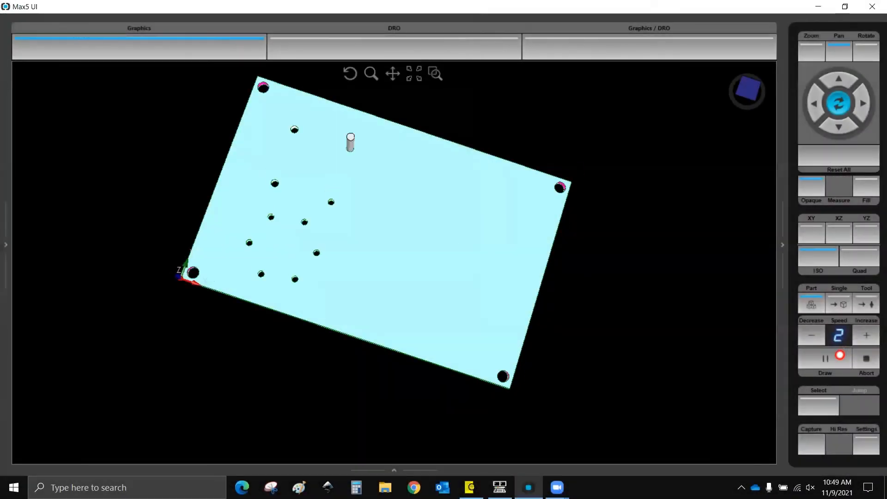
click(866, 337)
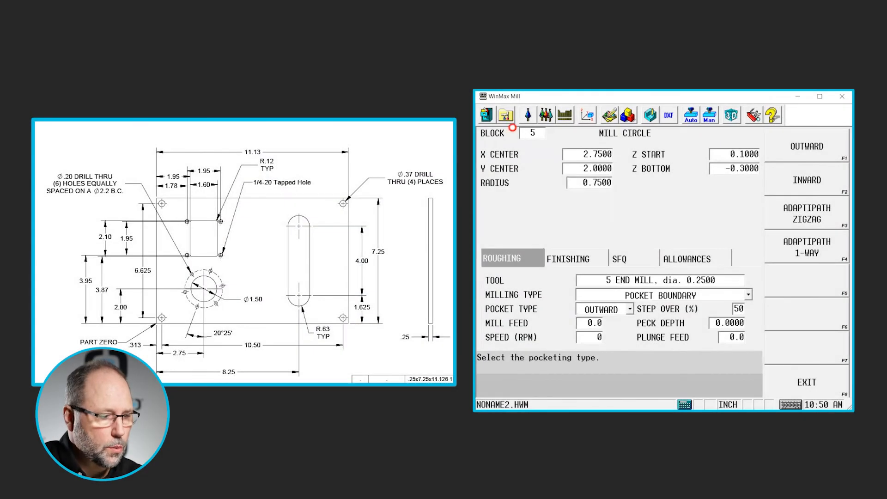
- Add a new milling Frame block after the circle block
click(812, 187)
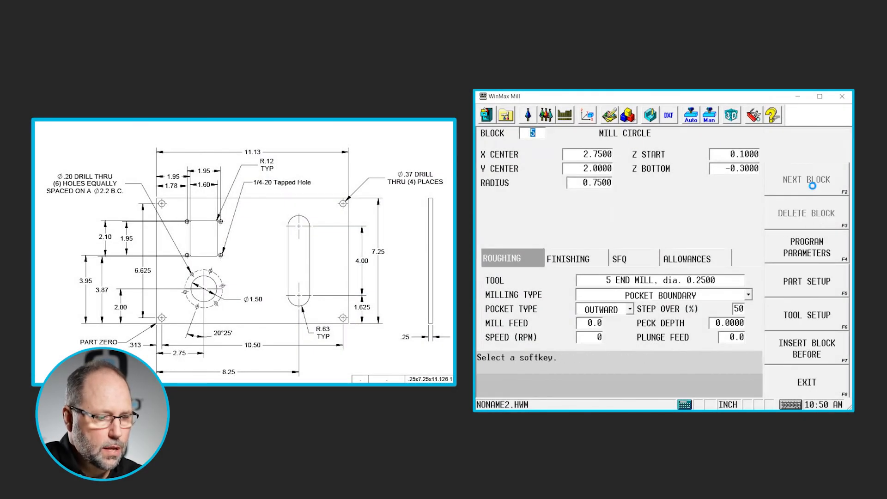
click(813, 219)
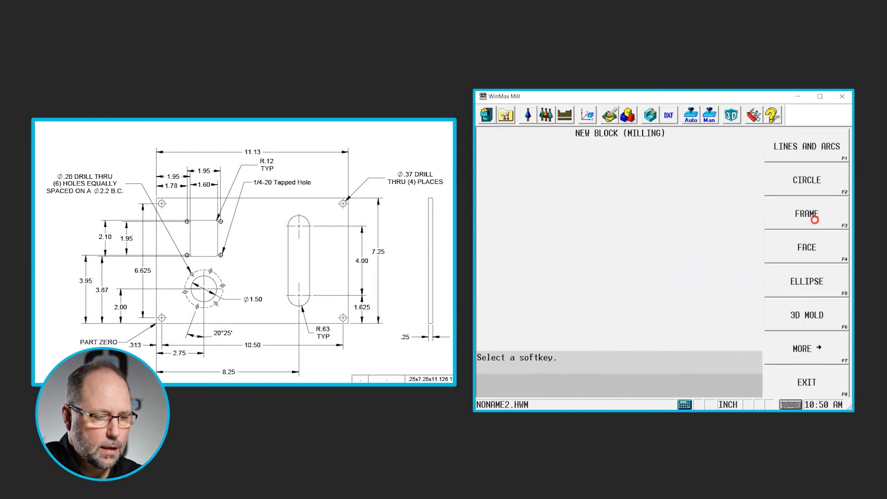
click(808, 217)
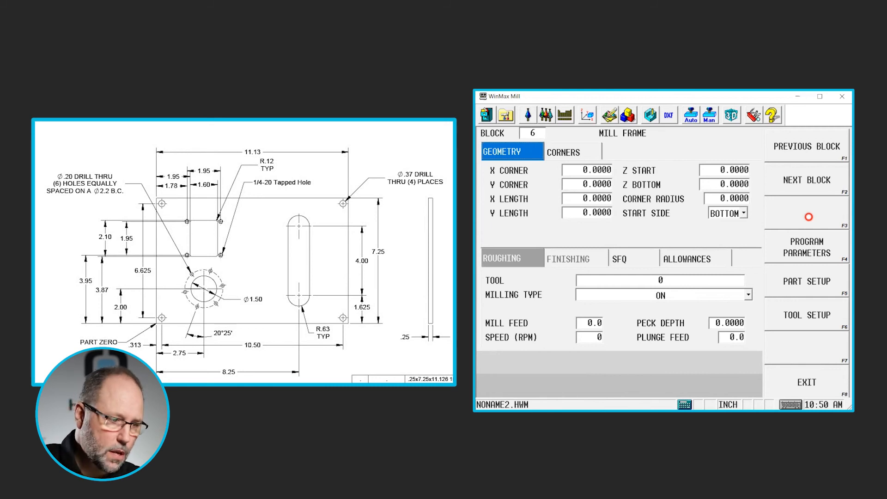
- Set the frame's X corner to 8.25-.62 and its Y corner to 1.625-.63
key(Tab)
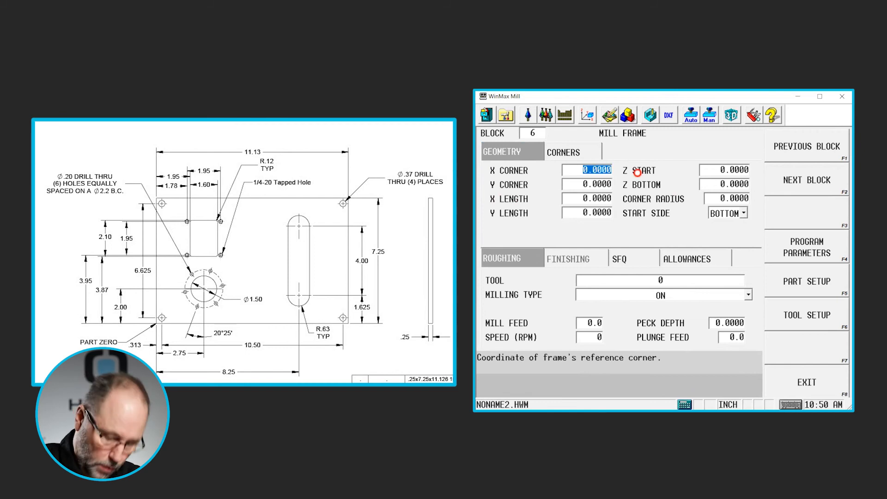
text(8.25)
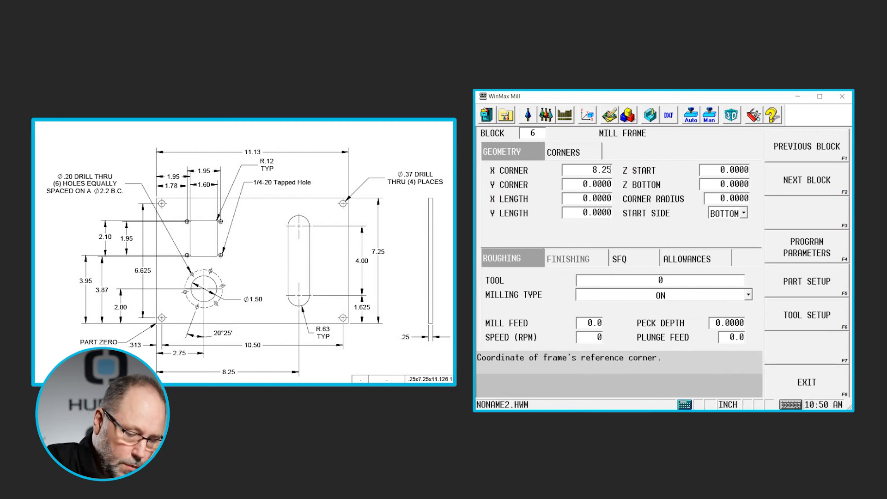
key(Return)
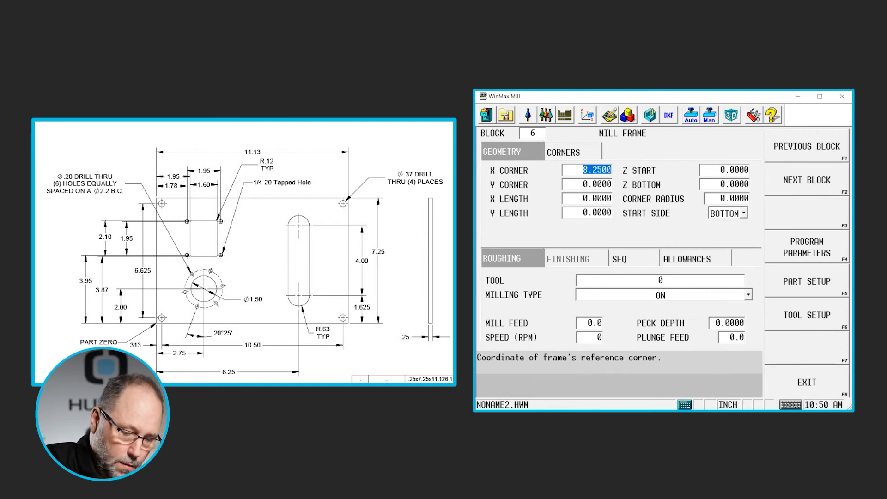
text(.62)
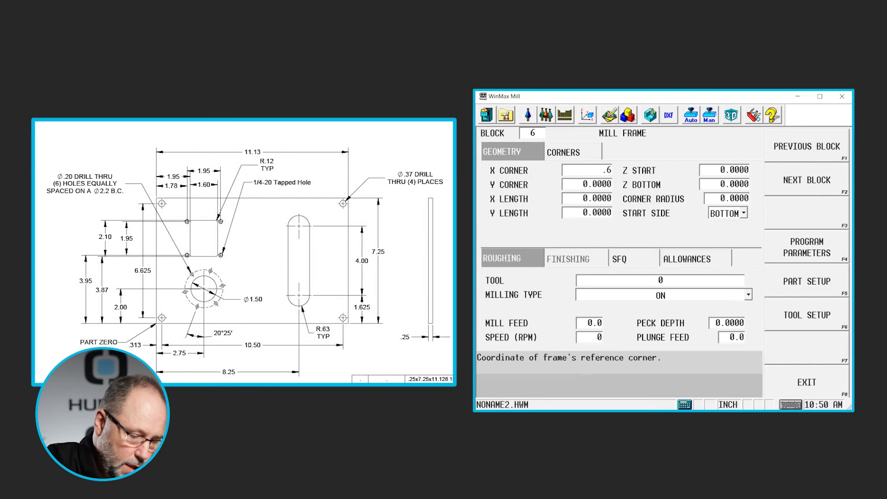
key(Return)
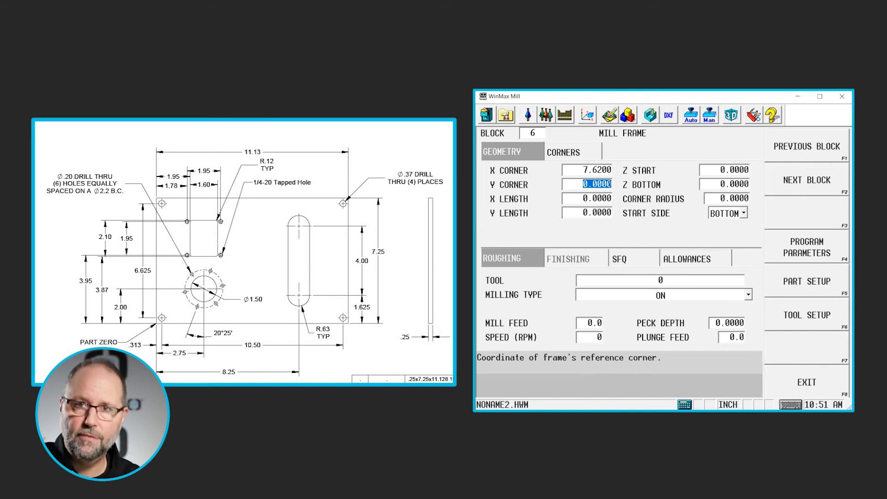
text(1)
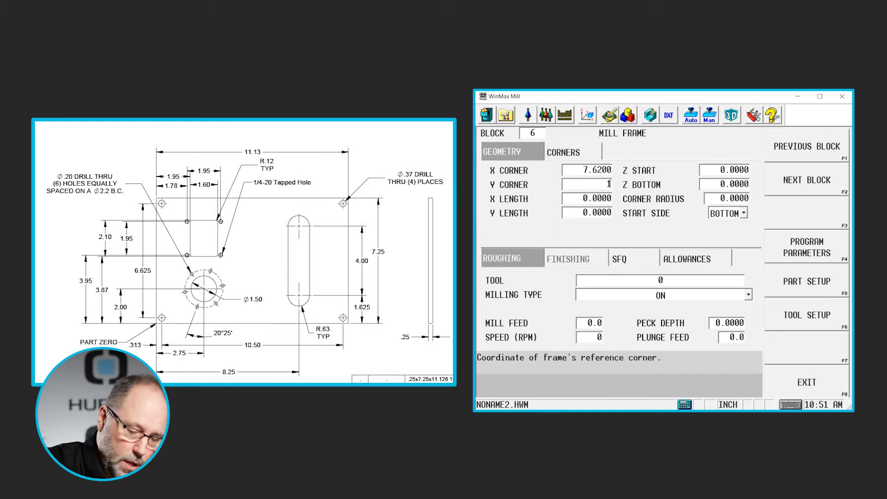
text(.625)
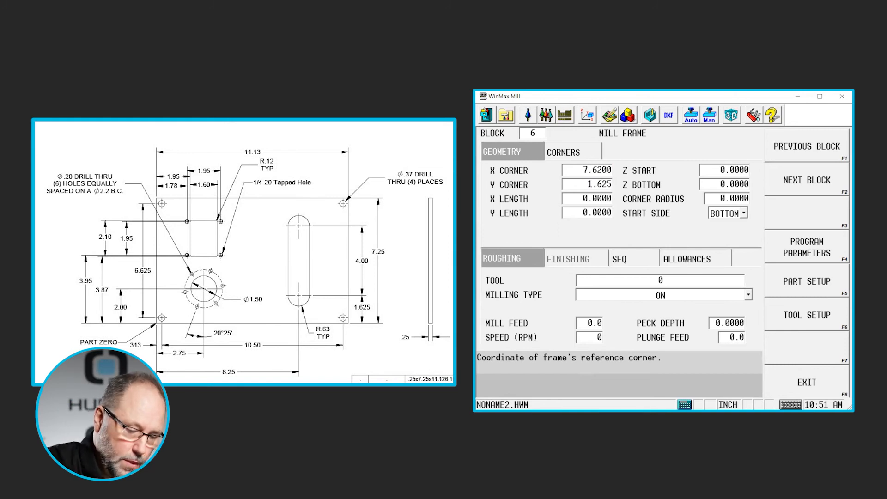
key(minus)
text(.63)
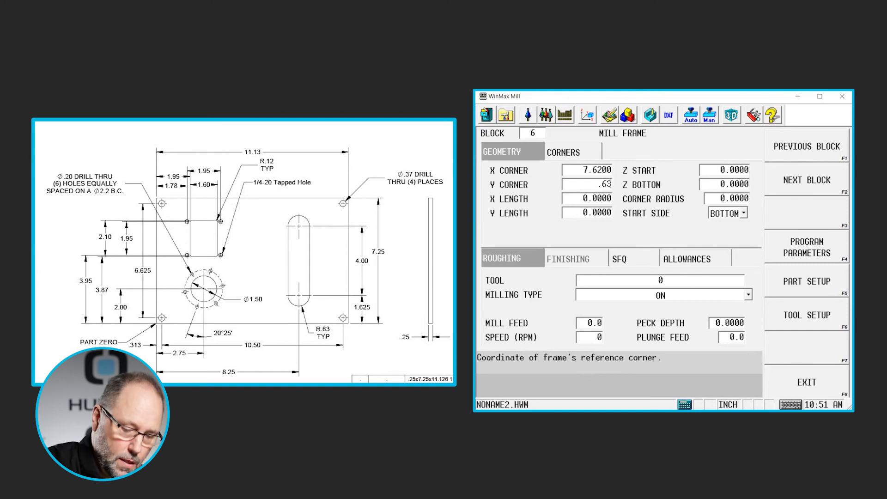
key(Return)
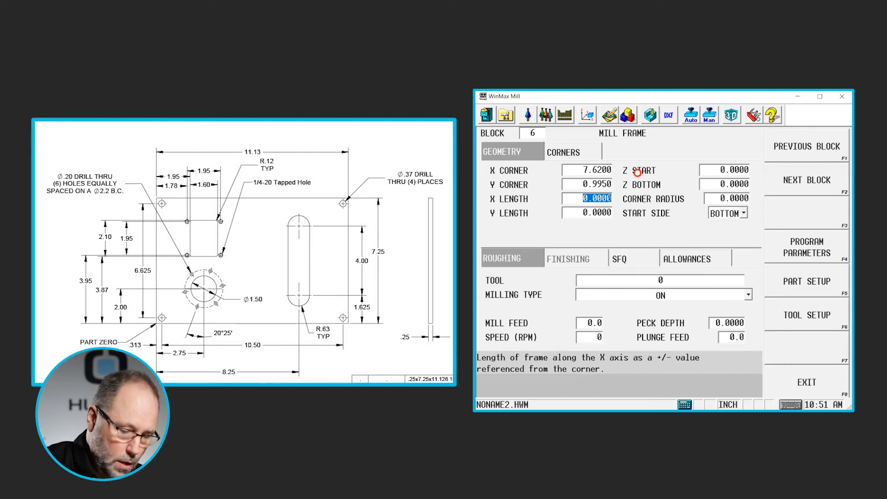
- Set the frame's X length to 1.26 and Y length to 5.26
text(.63)
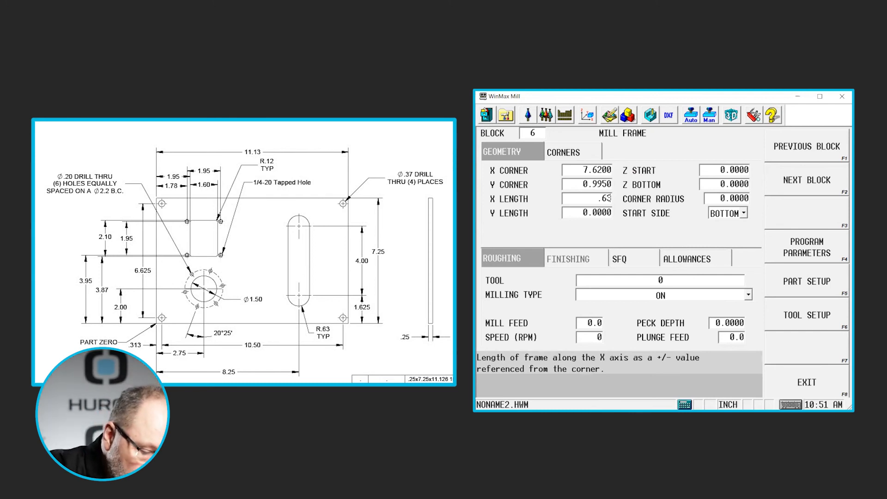
key(Return)
text(1.26)
key(Return)
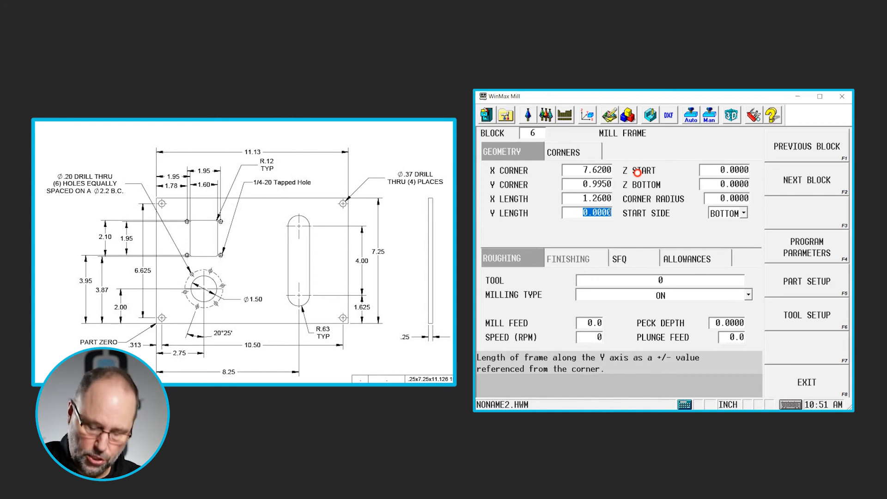
text(5.26)
key(Return)
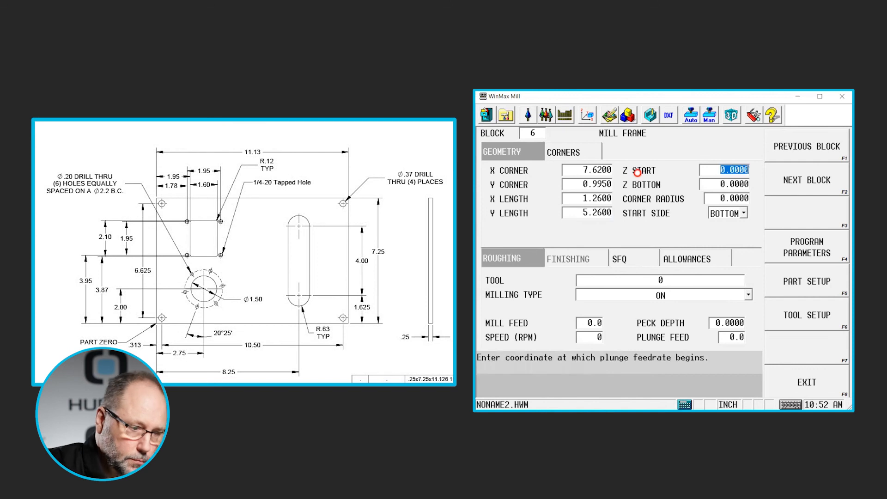
- Set the frame's Z start to 0.1, Z bottom to -0.3 and corner radius to 0.63, keeping the bottom start side
text(.1)
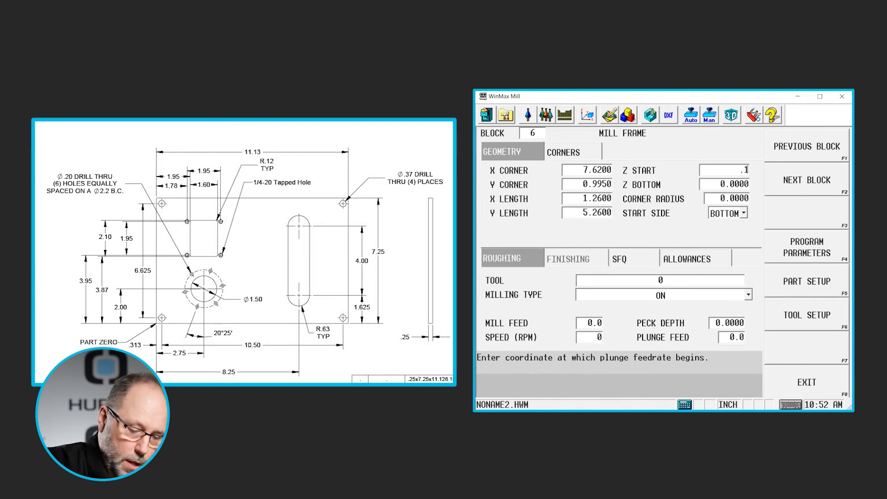
key(Return)
text(-0)
text(.3)
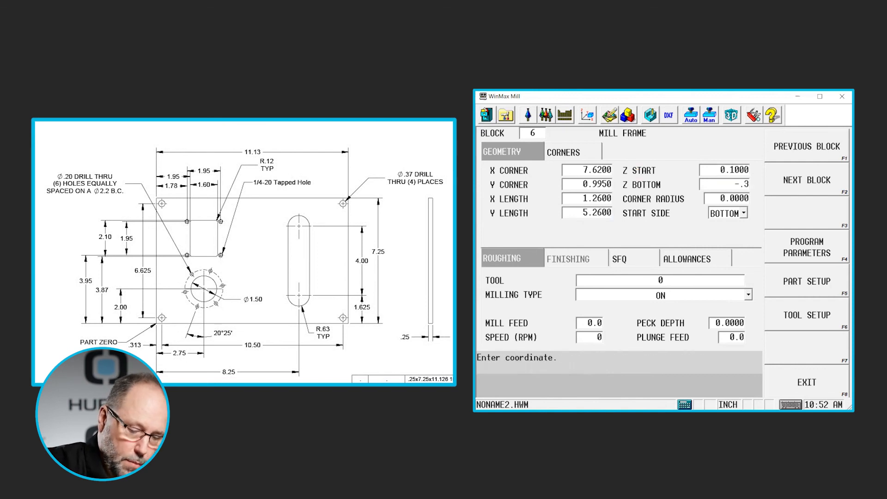
key(Return)
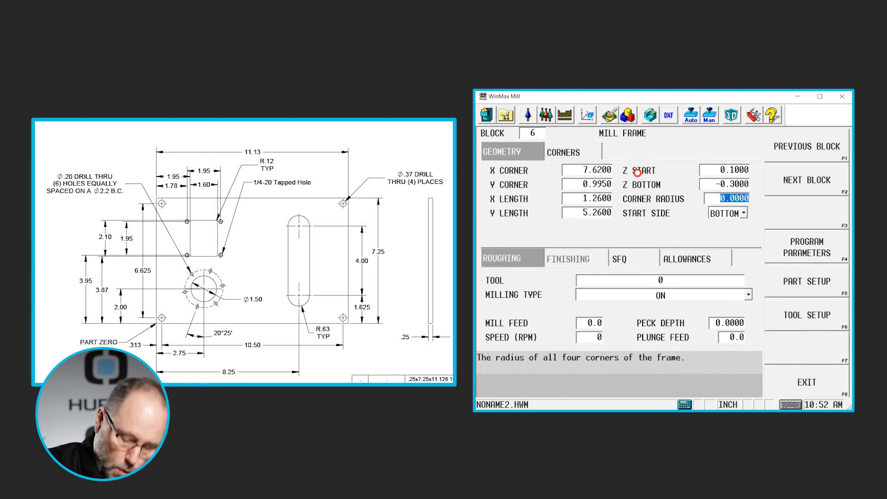
text(.)
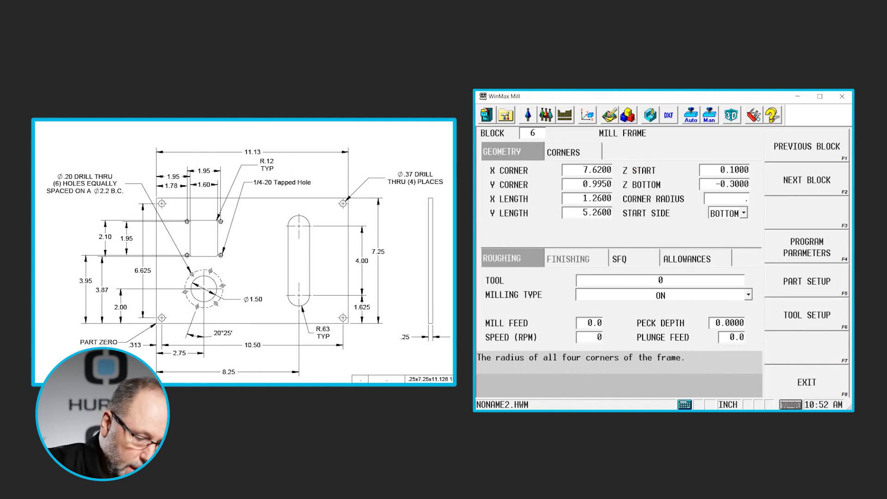
text(63)
key(Return)
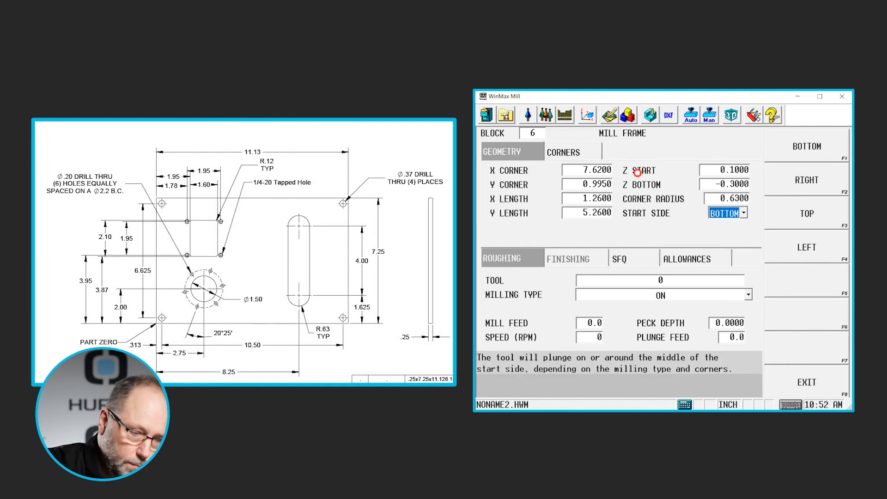
key(Return)
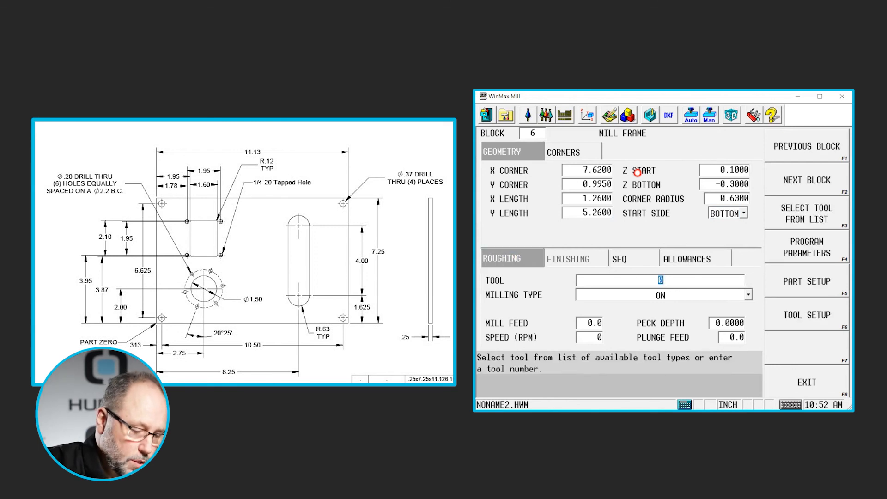
- Assign tool 6 to the frame and set its milling type to Pocket Boundary
text(6)
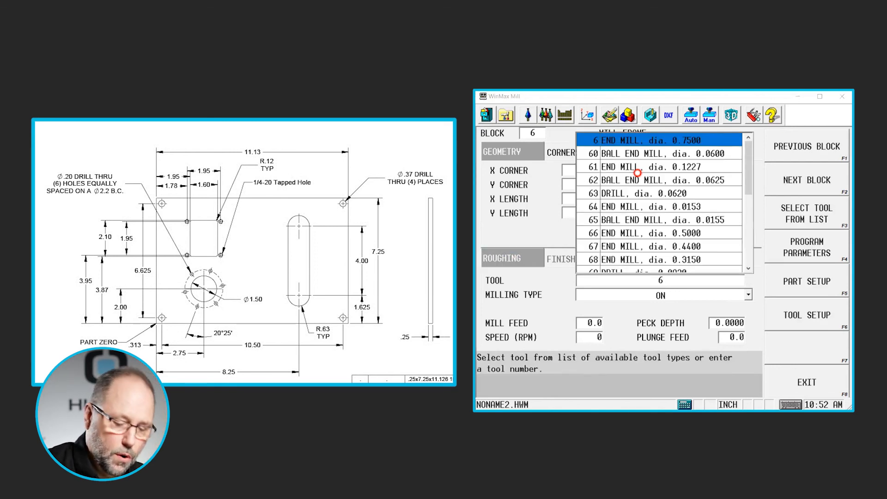
key(Return)
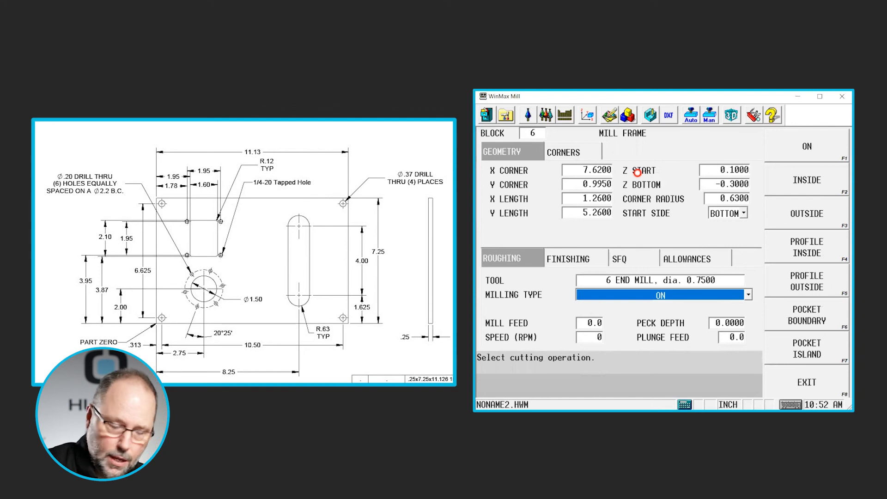
click(809, 315)
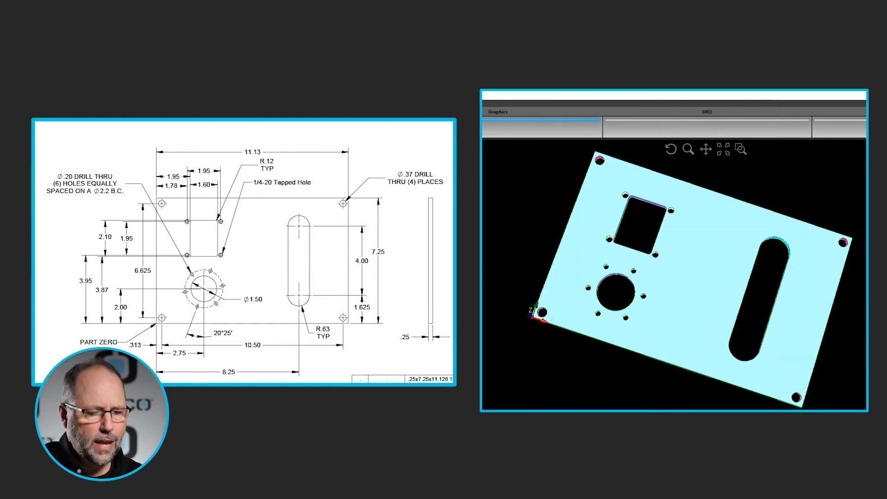
drag(852, 400, 814, 367)
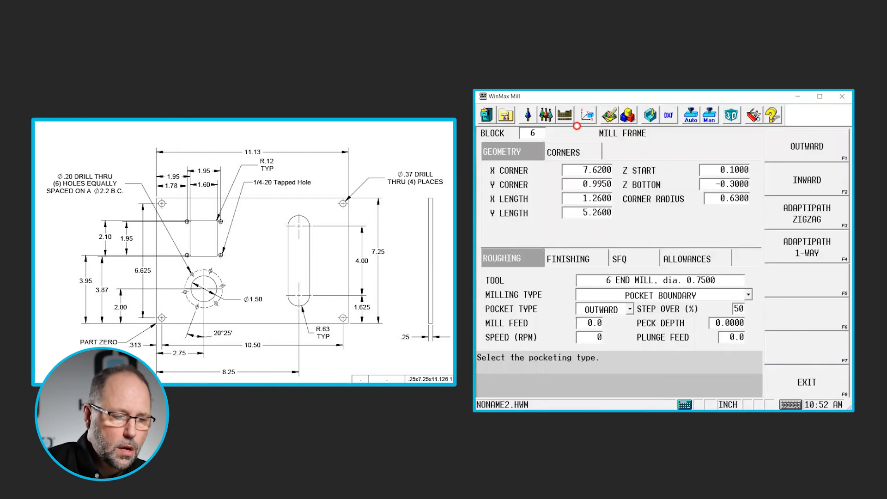
- Open the program review and inspect the holes blocks and their drill sub-blocks
click(626, 116)
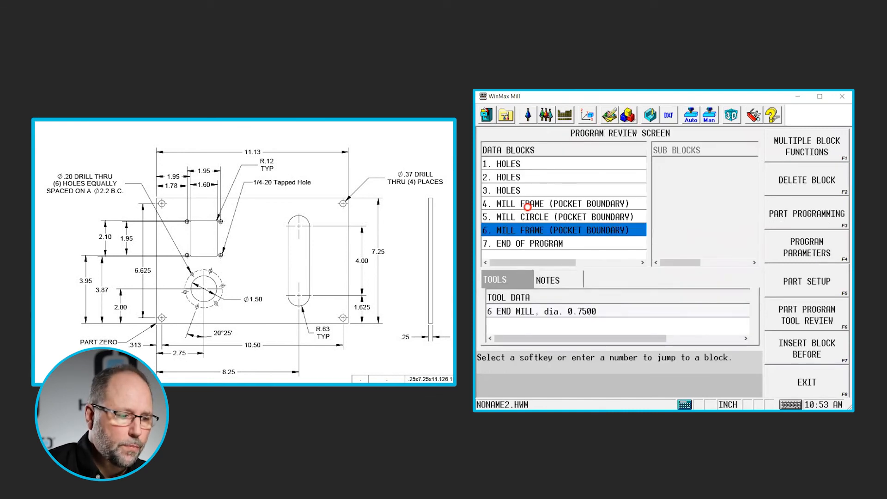
click(521, 164)
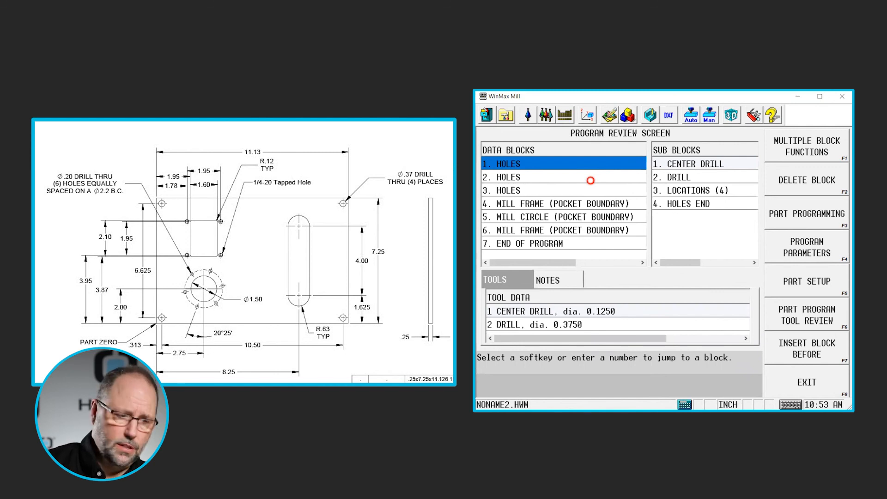
click(554, 178)
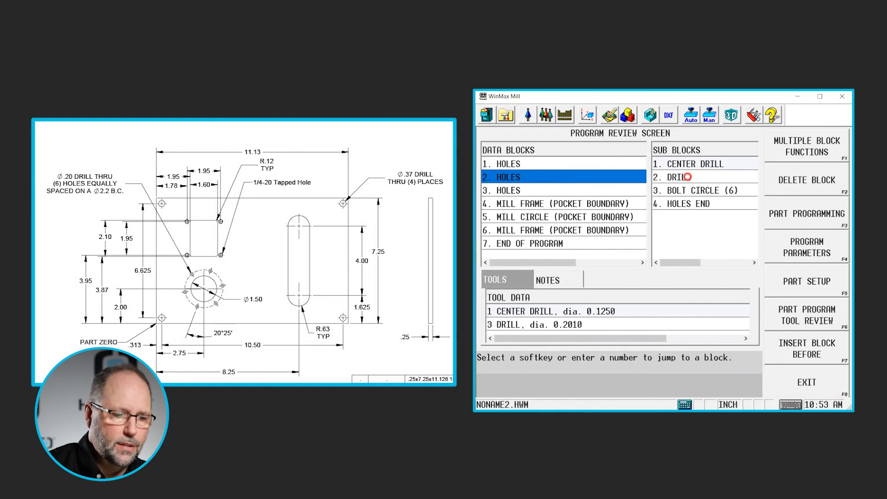
click(687, 176)
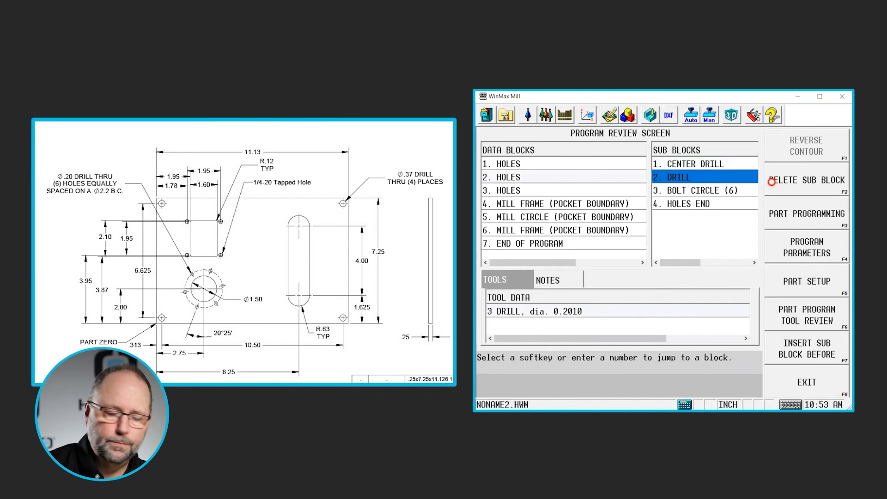
- Insert a Tool Change Optimization block before the first holes block and review the program
click(529, 166)
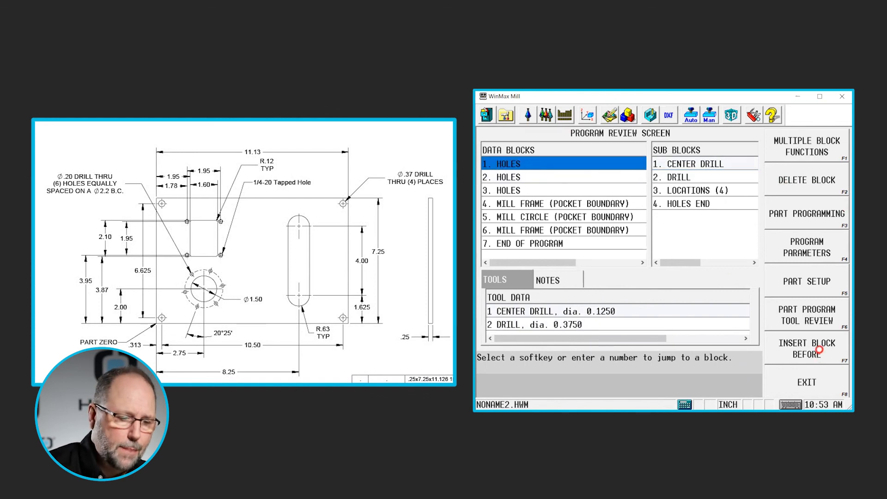
click(817, 351)
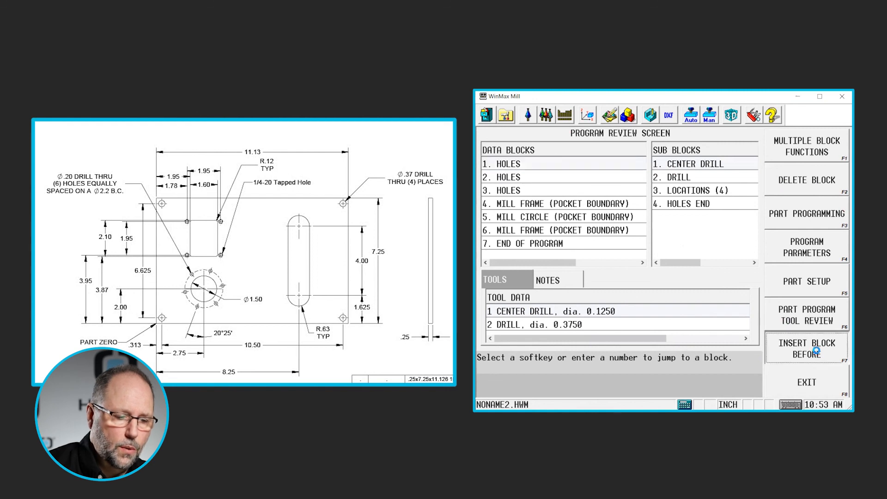
click(803, 284)
click(808, 351)
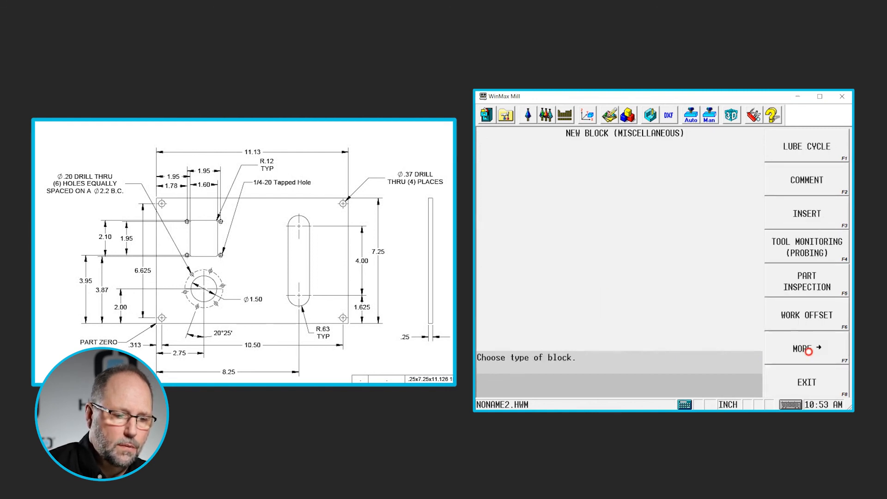
click(810, 350)
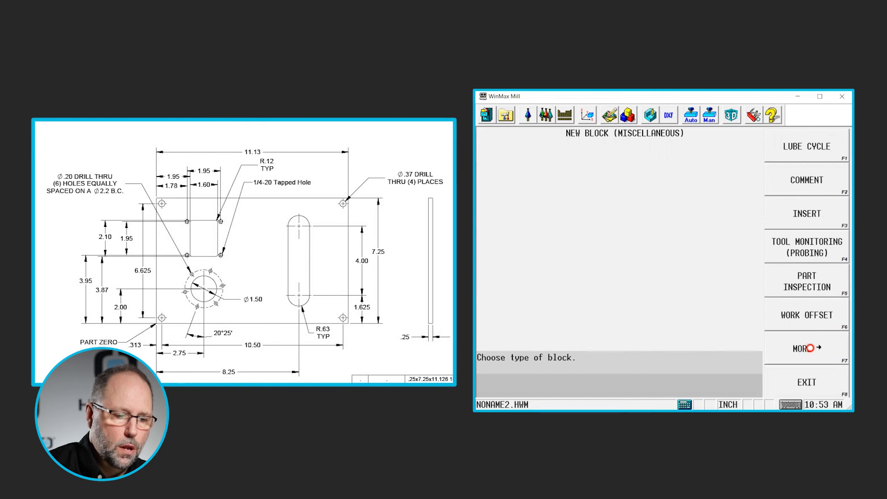
click(809, 348)
click(809, 348)
click(809, 348)
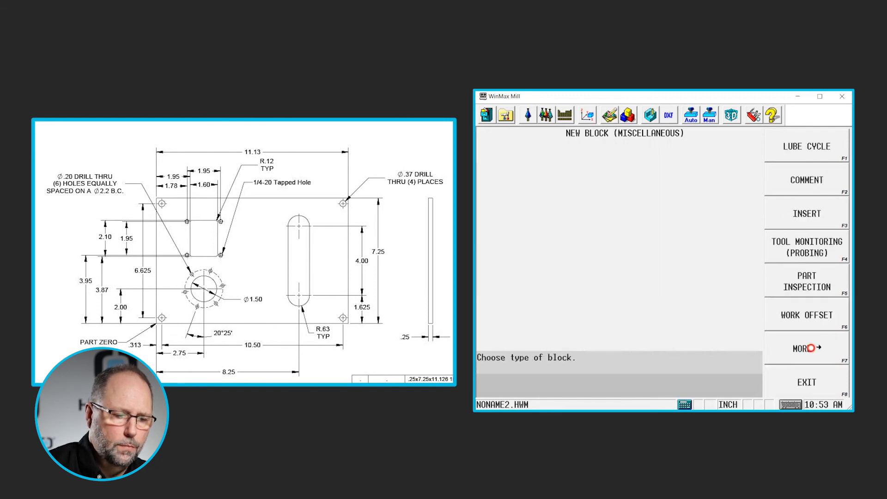
click(810, 348)
click(792, 183)
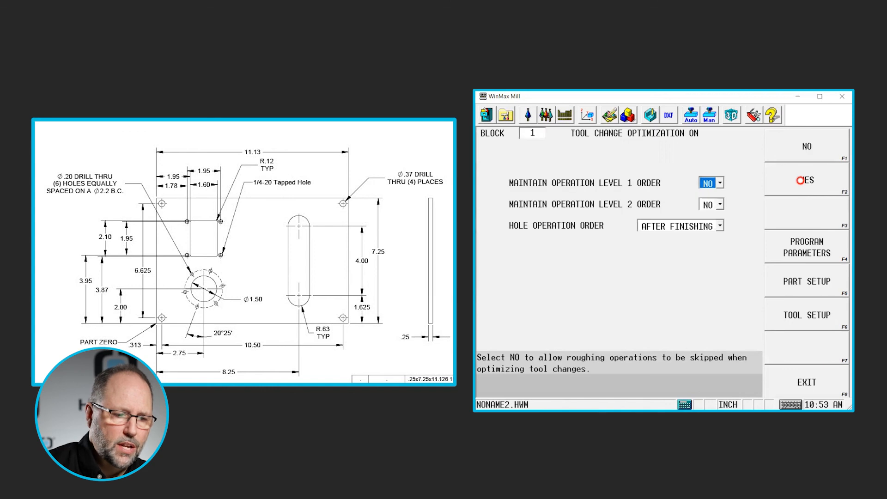
click(627, 115)
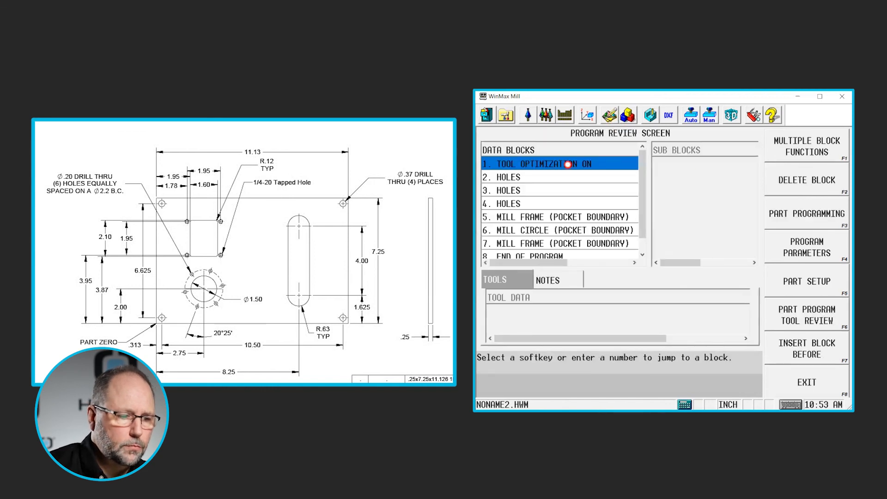